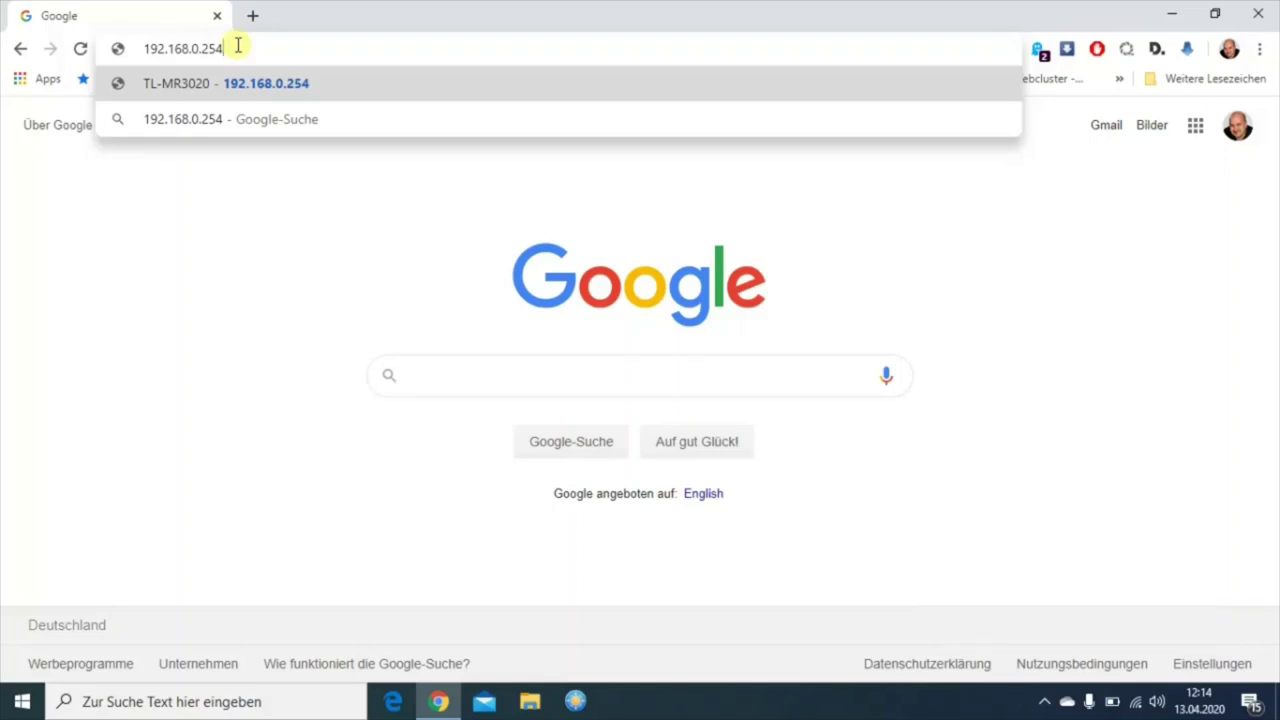
Step: Change the address to 192.168.1.252 and load the CPE210 login page
key("BackSpace")
key("BackSpace")
key("BackSpace")
key("BackSpace")
key("BackSpace")
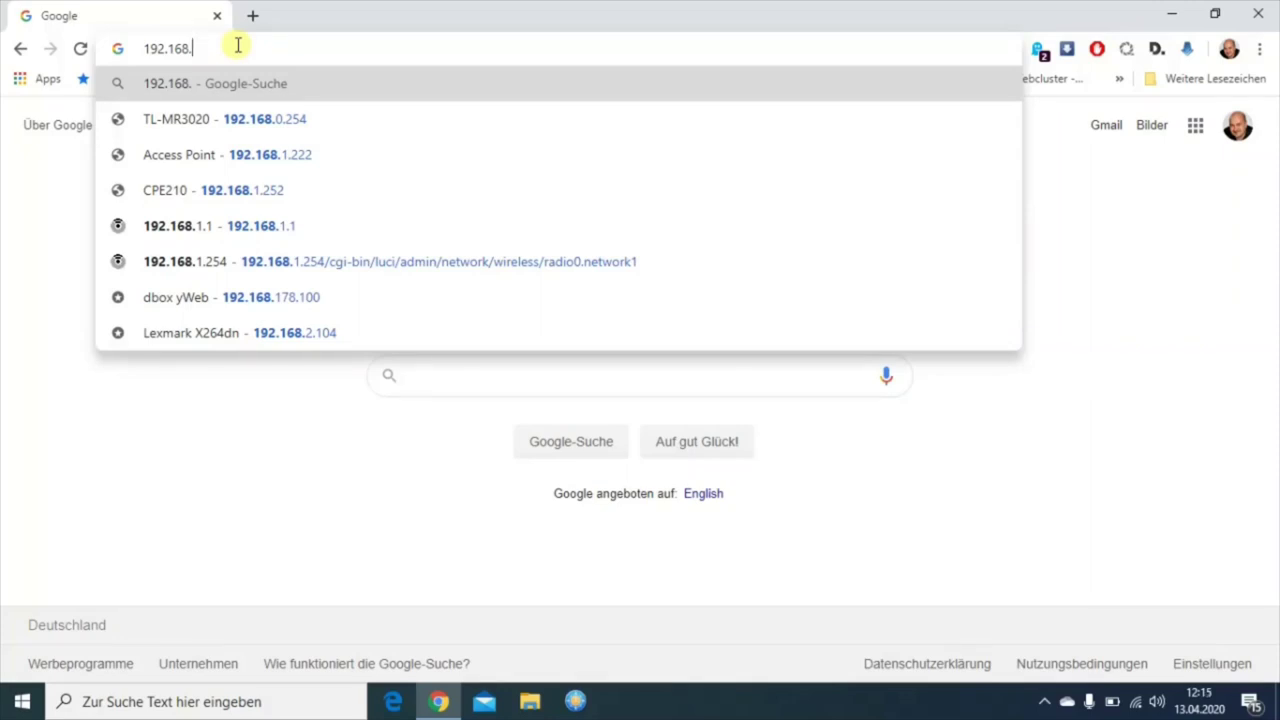
type("1")
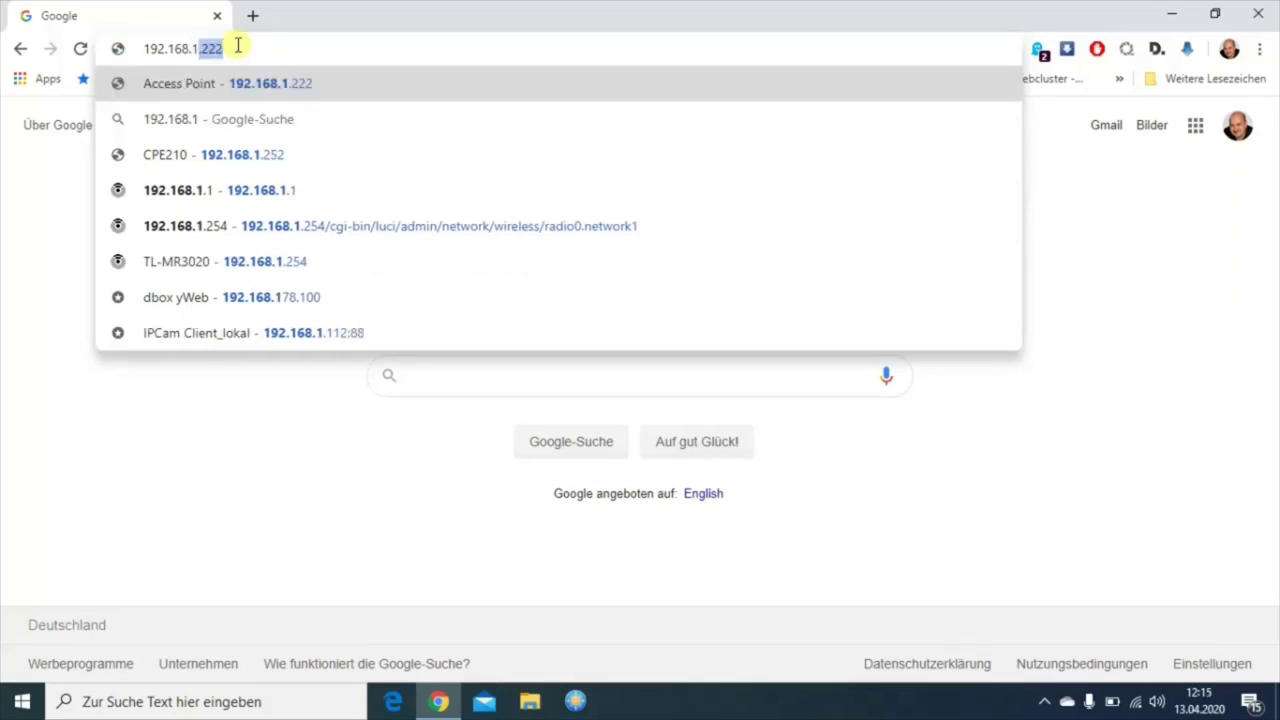
type(".")
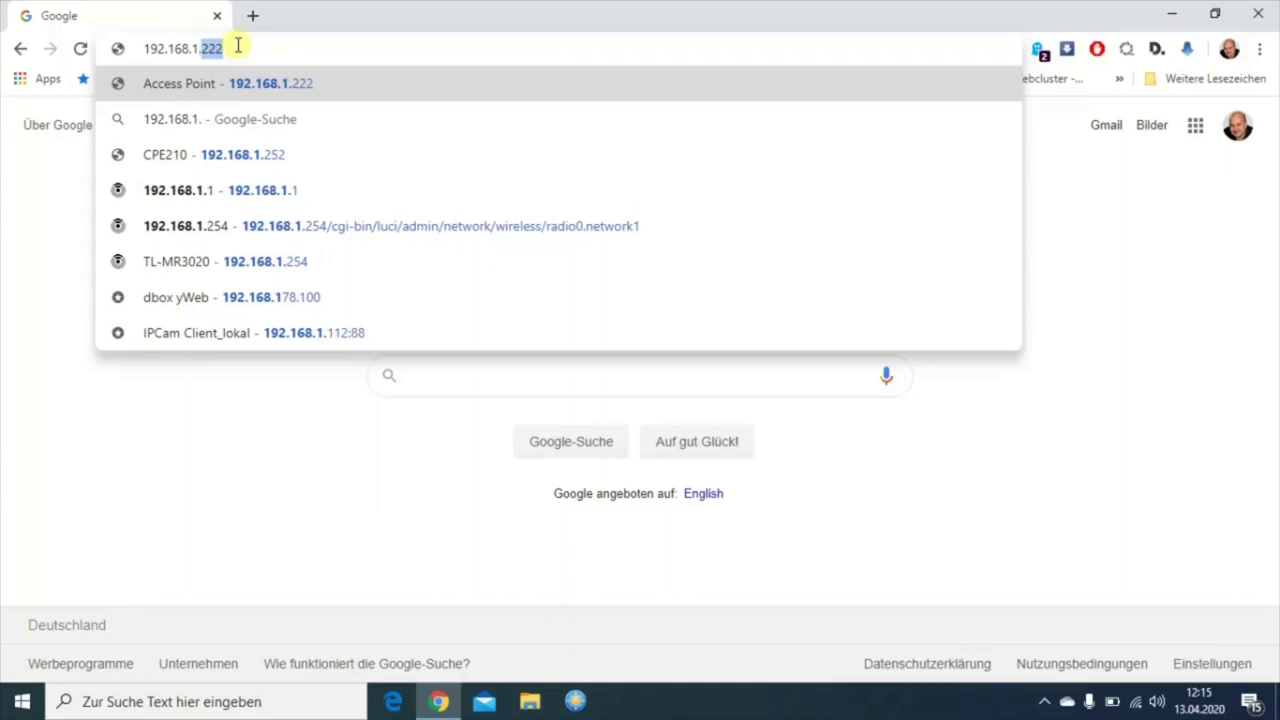
type("252")
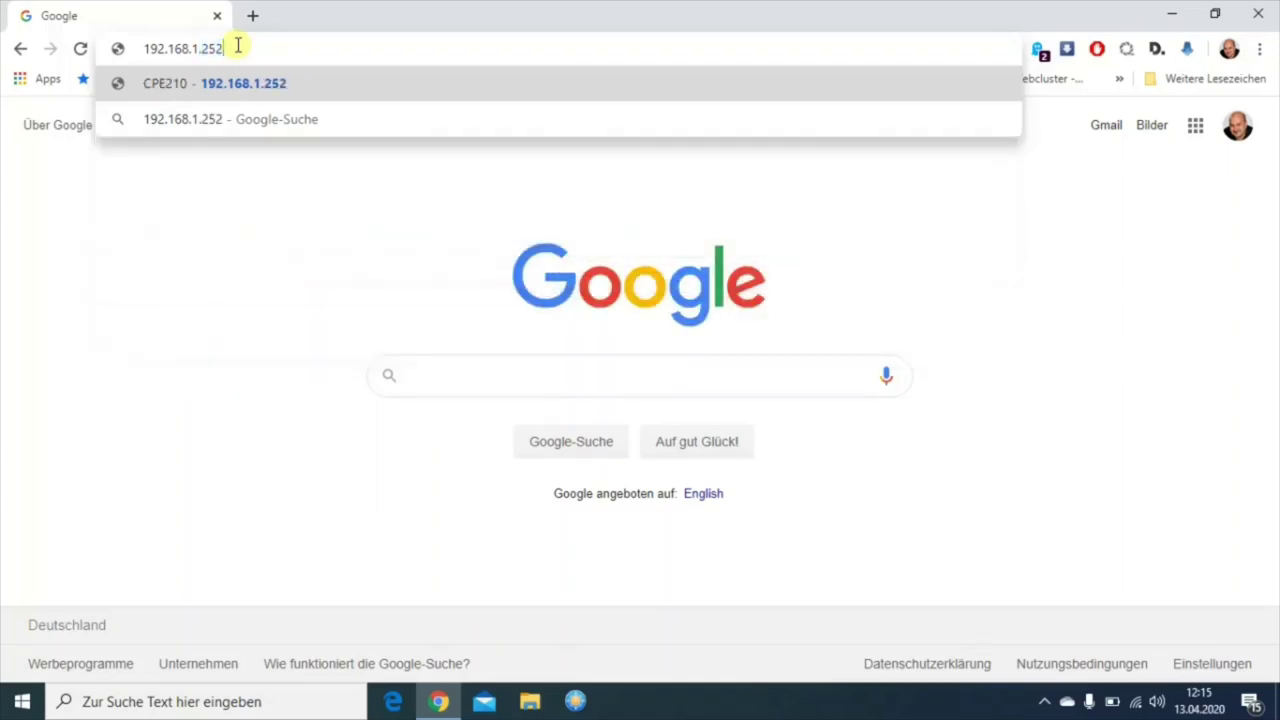
key("Return")
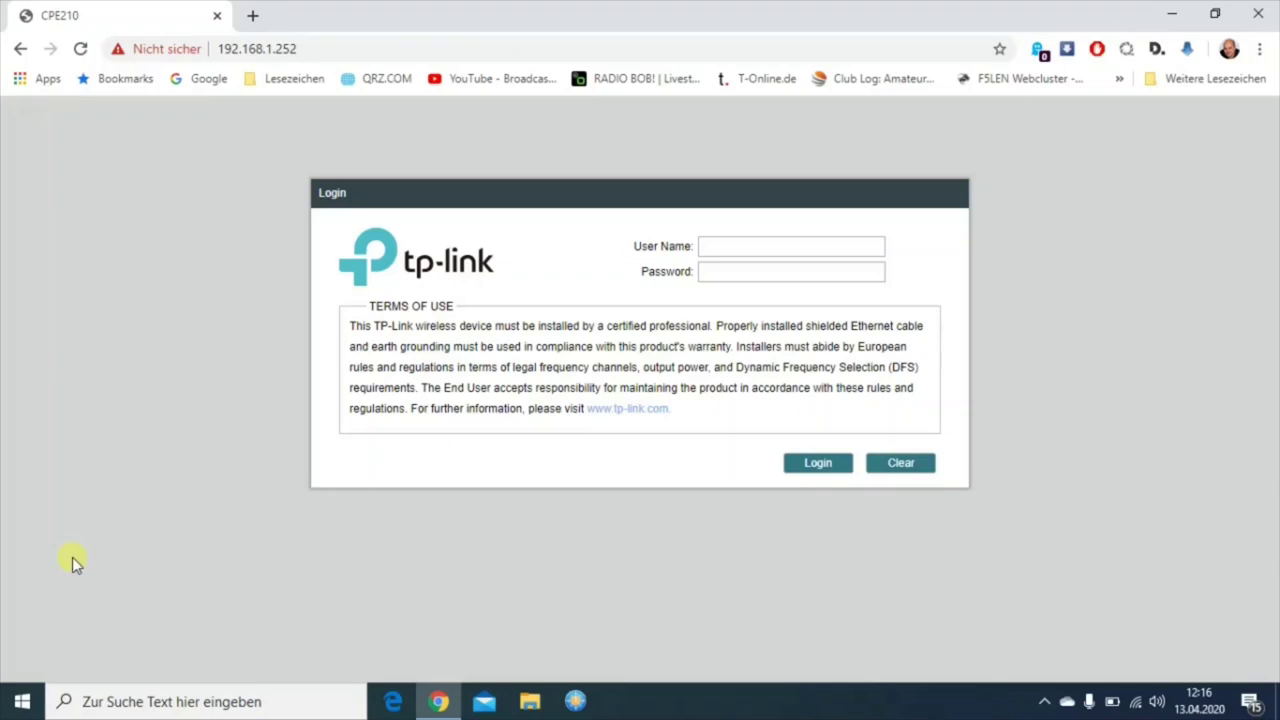
Step: Go from Settings to Netzwerk und Internet > Adapteroptionen ändern to list the network adapters
left_click(25, 702)
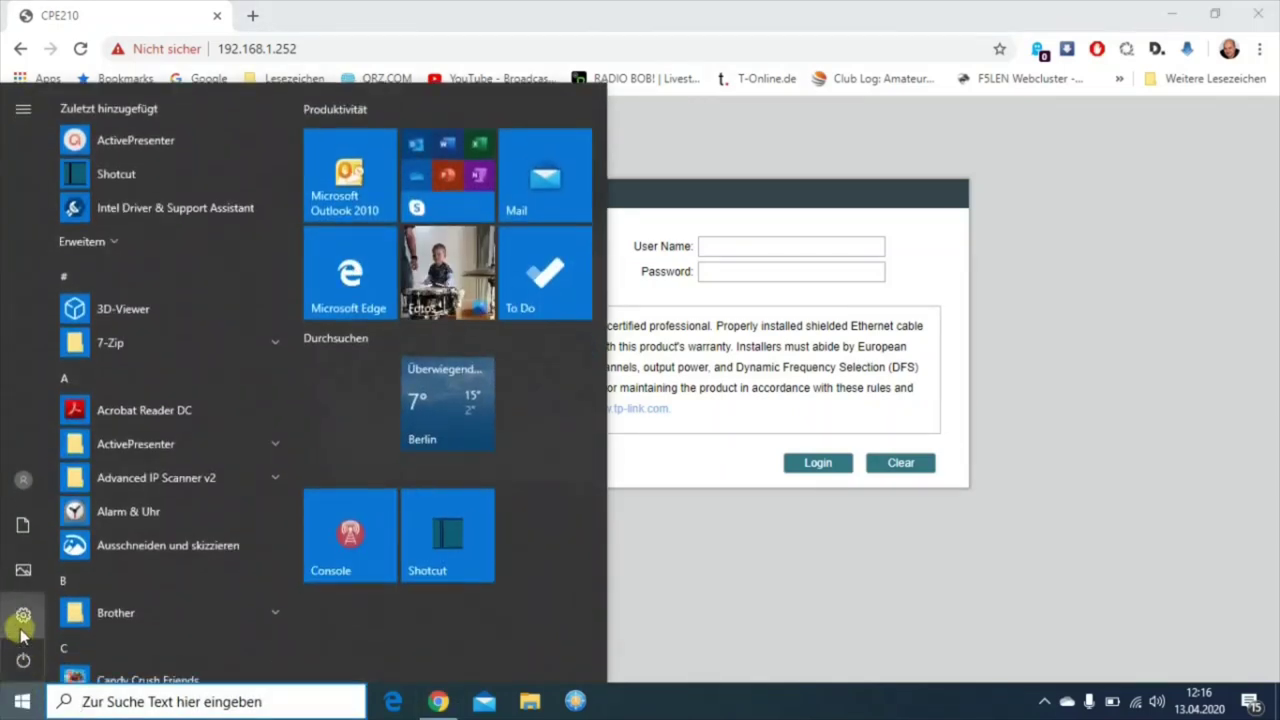
left_click(23, 616)
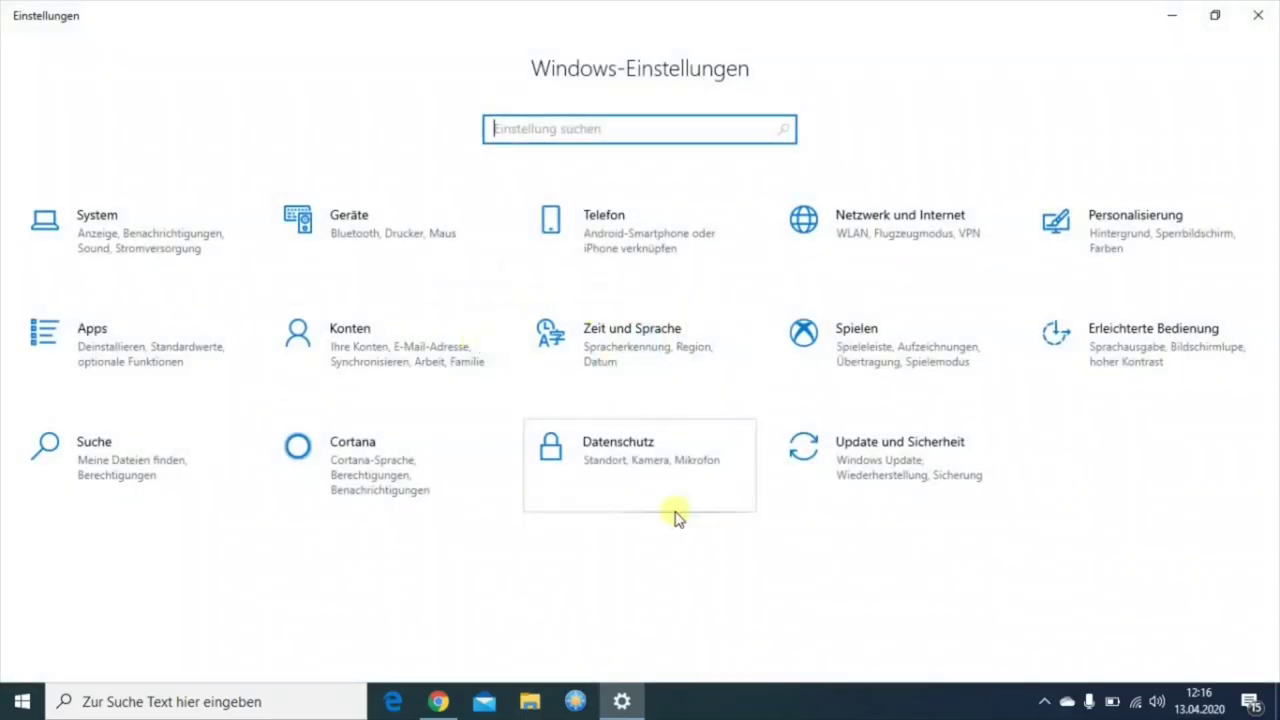
left_click(860, 217)
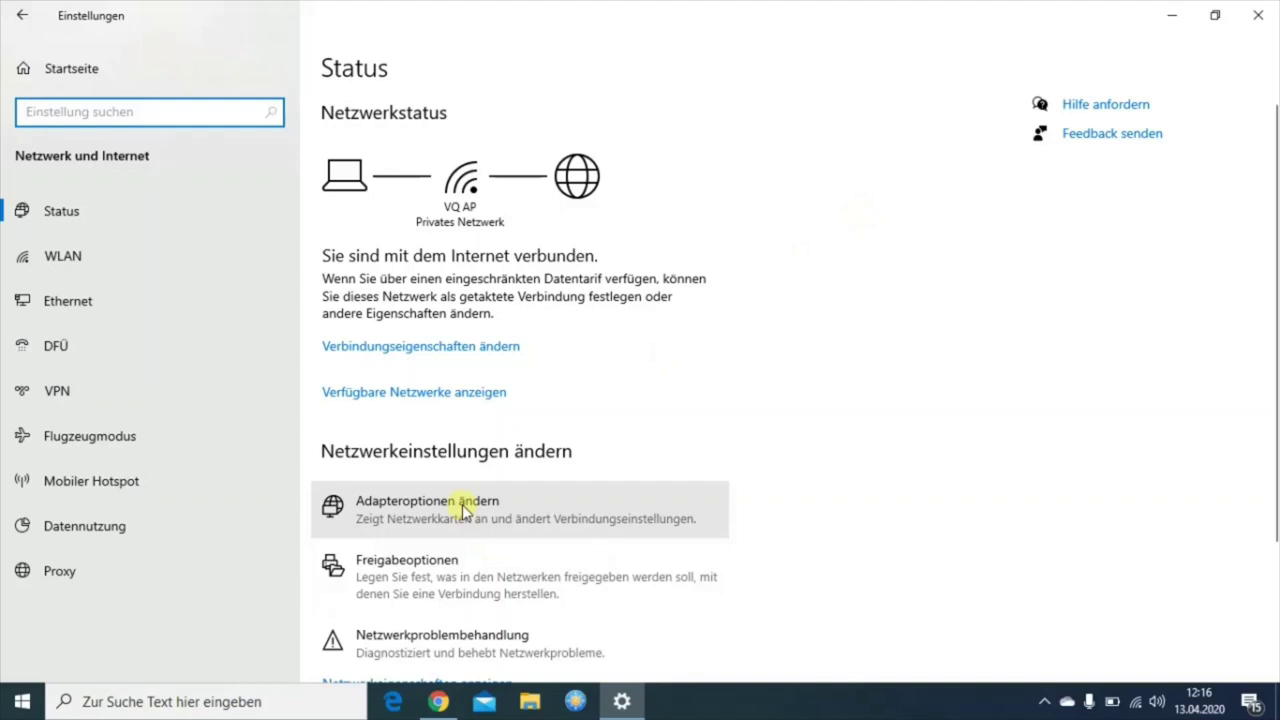
left_click(463, 511)
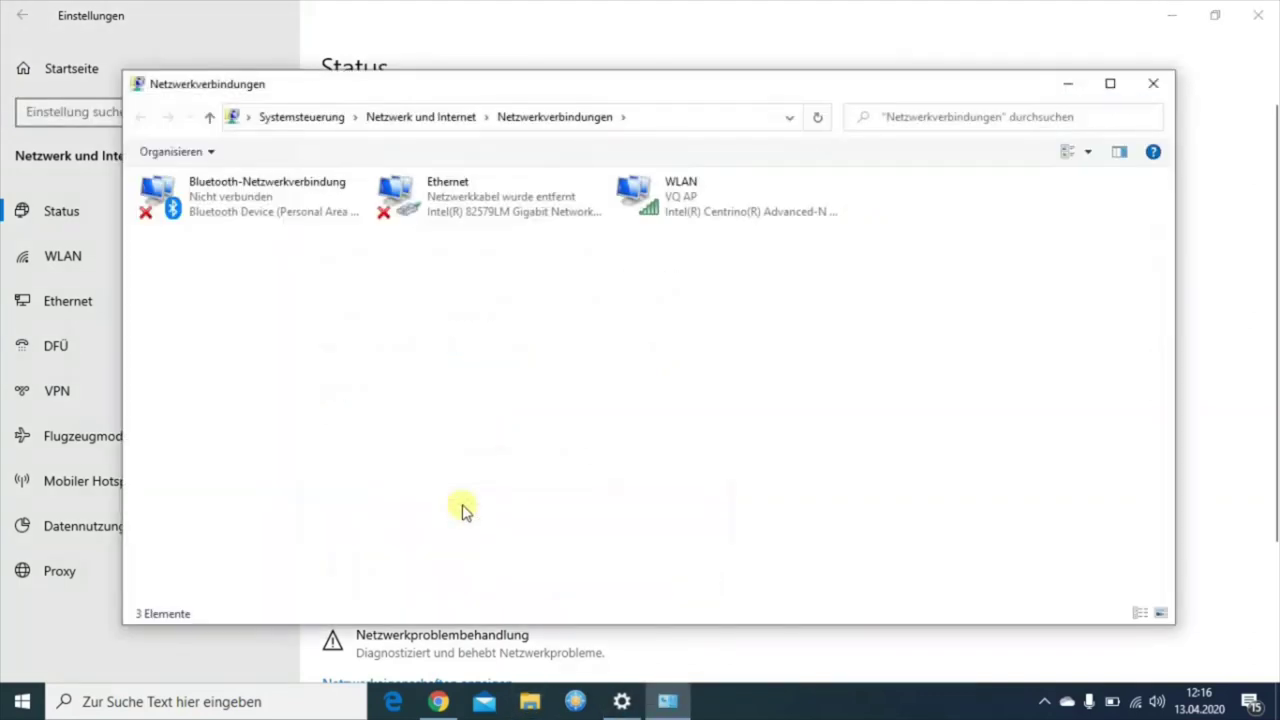
Step: Open the Internetprotokoll, Version 4 (TCP/IPv4) properties of the Ethernet adapter
left_click(490, 215)
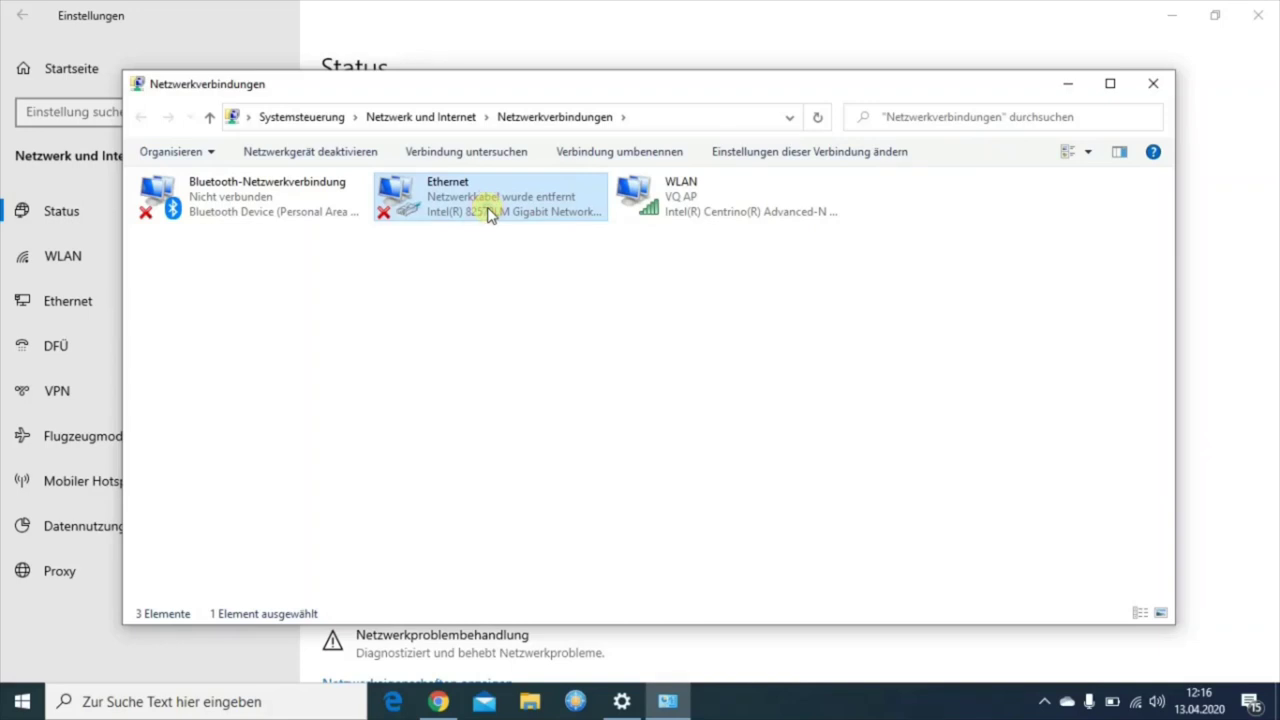
right_click(490, 215)
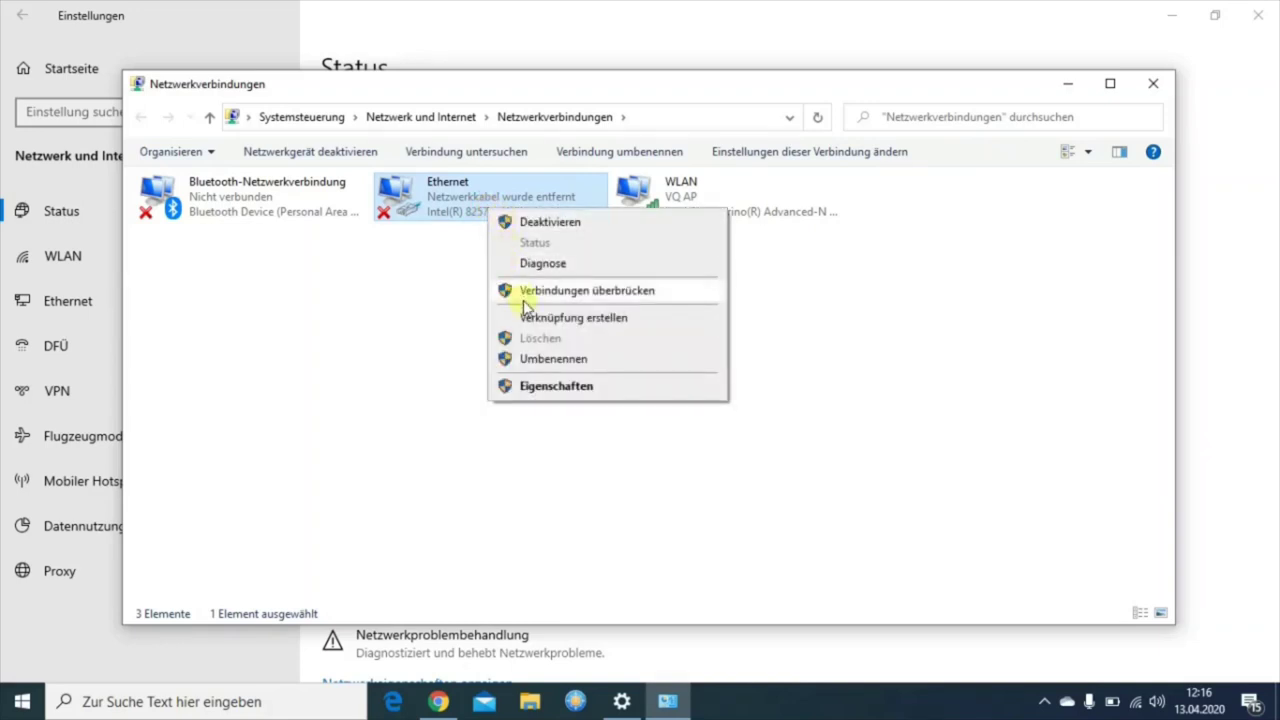
left_click(545, 389)
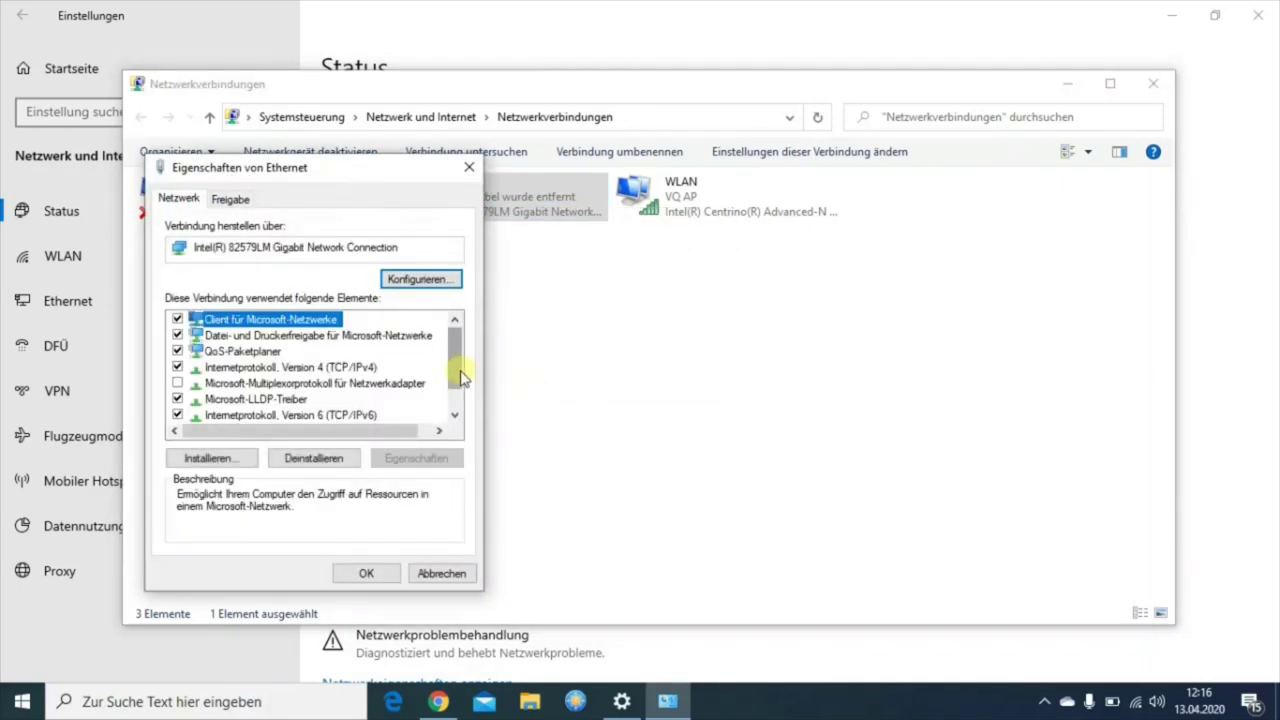
left_click(374, 367)
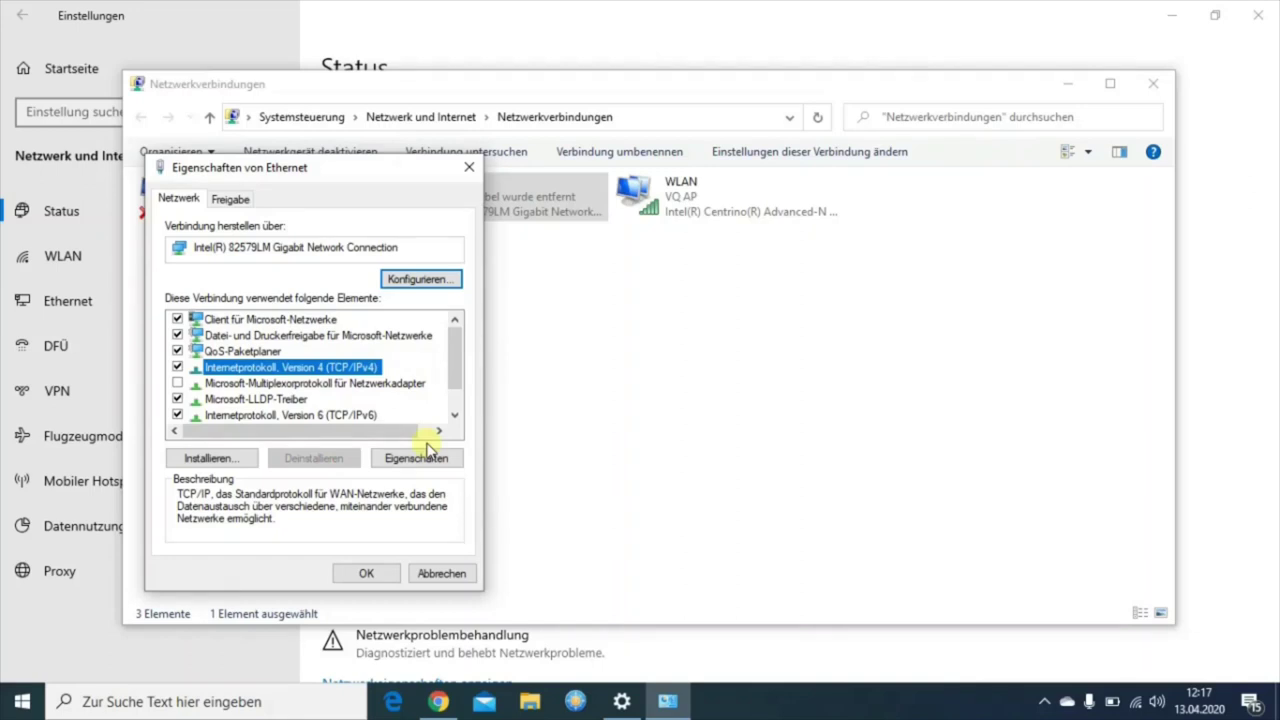
left_click(424, 457)
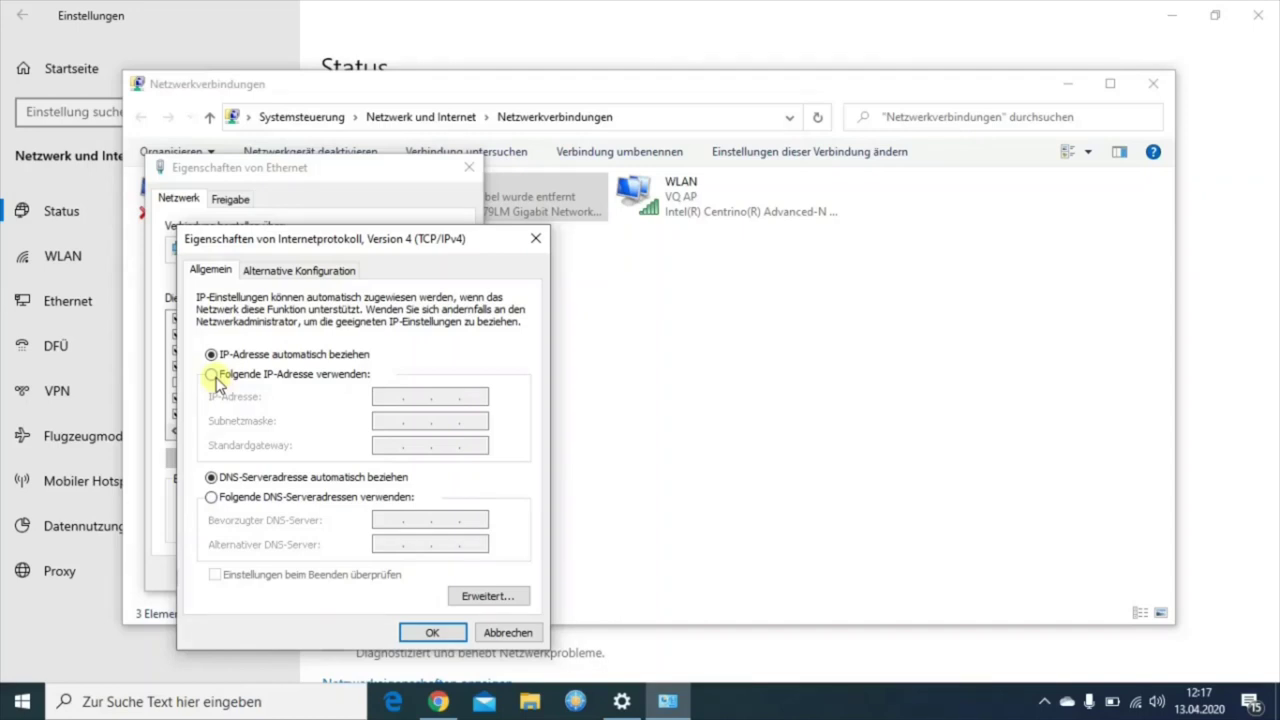
Step: Set the Ethernet adapter to static IP 192.168.0.10 with subnet mask 255.255.255.0
left_click(212, 375)
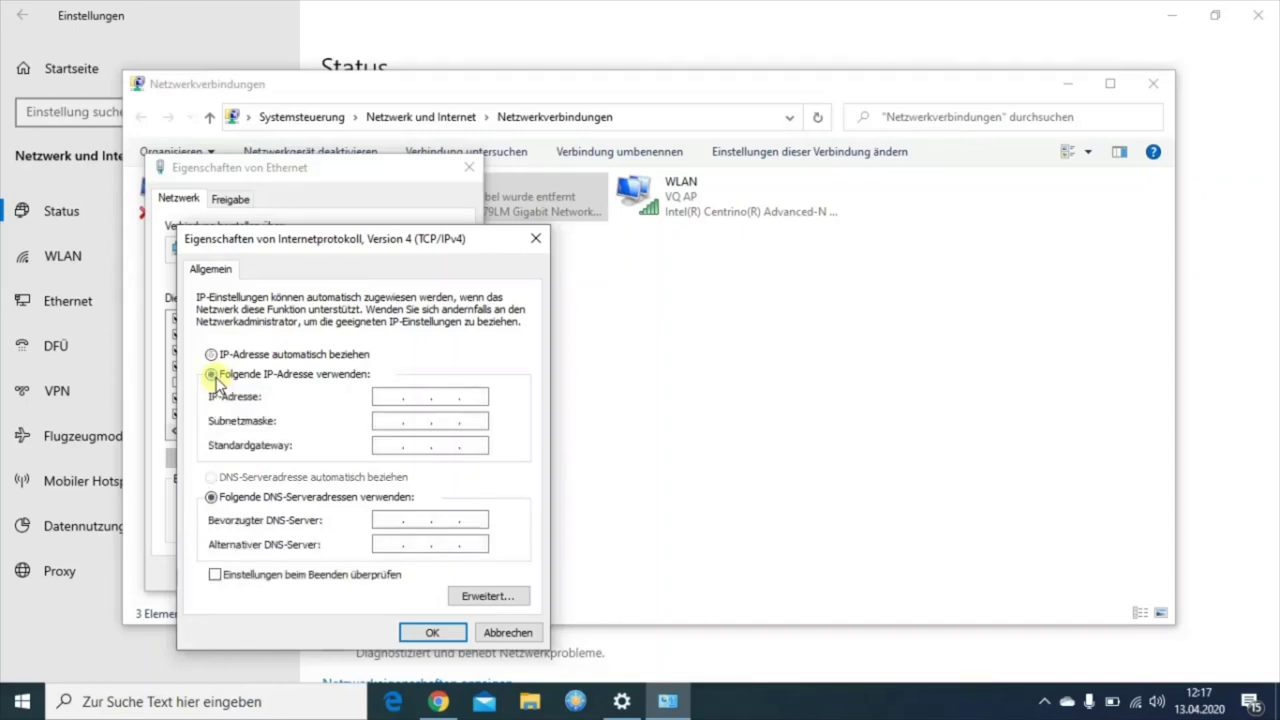
left_click(387, 400)
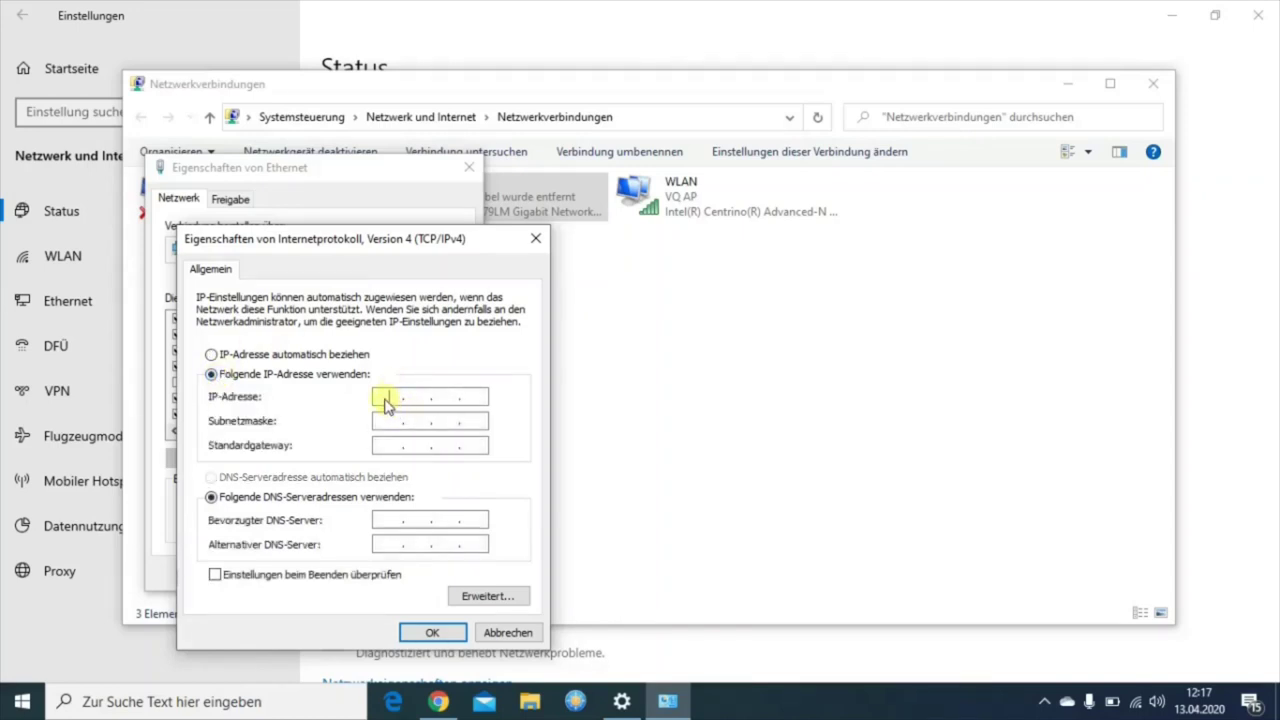
type("192.168.0.254")
key("BackSpace")
key("BackSpace")
key("BackSpace")
type("10")
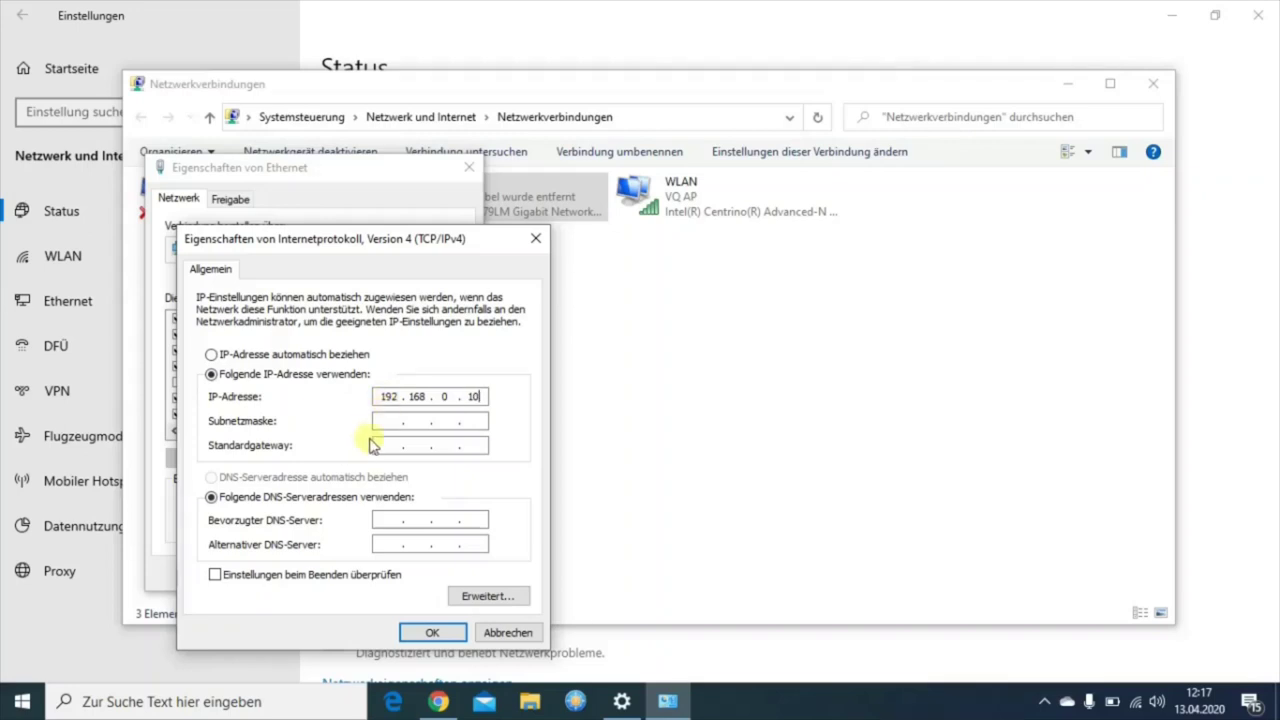
left_click(389, 423)
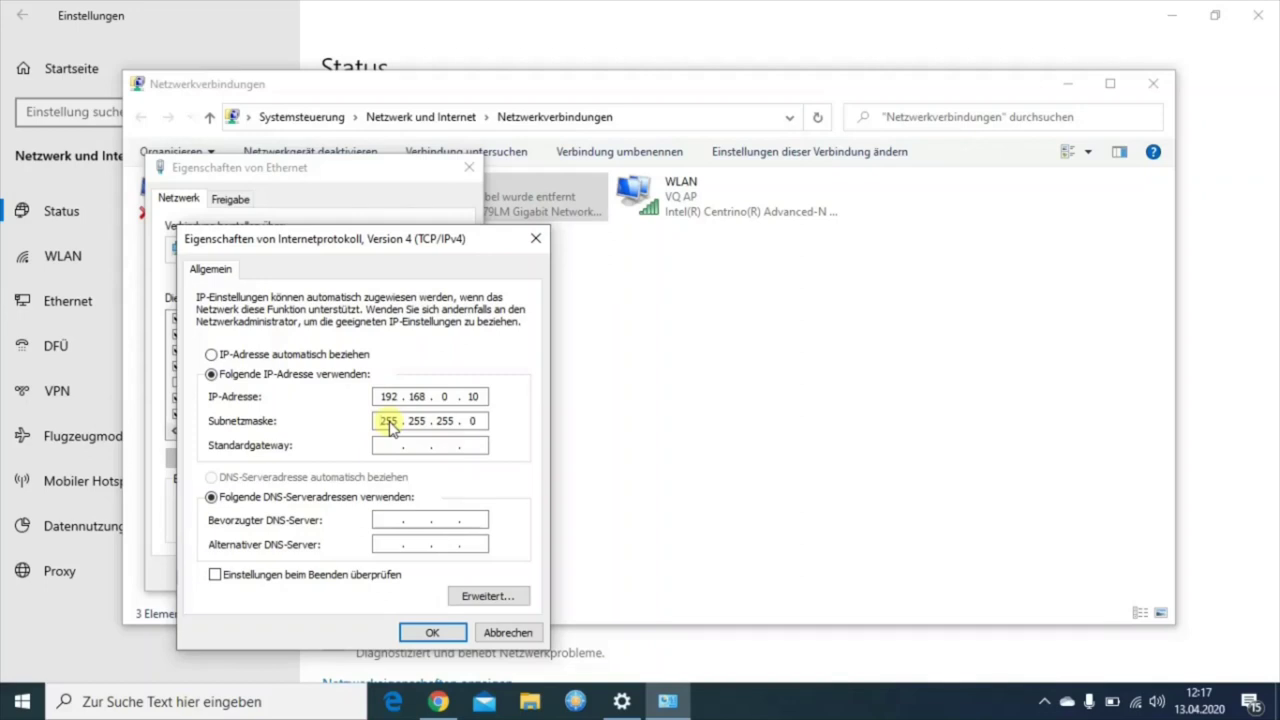
left_click(410, 447)
key("shift+Tab")
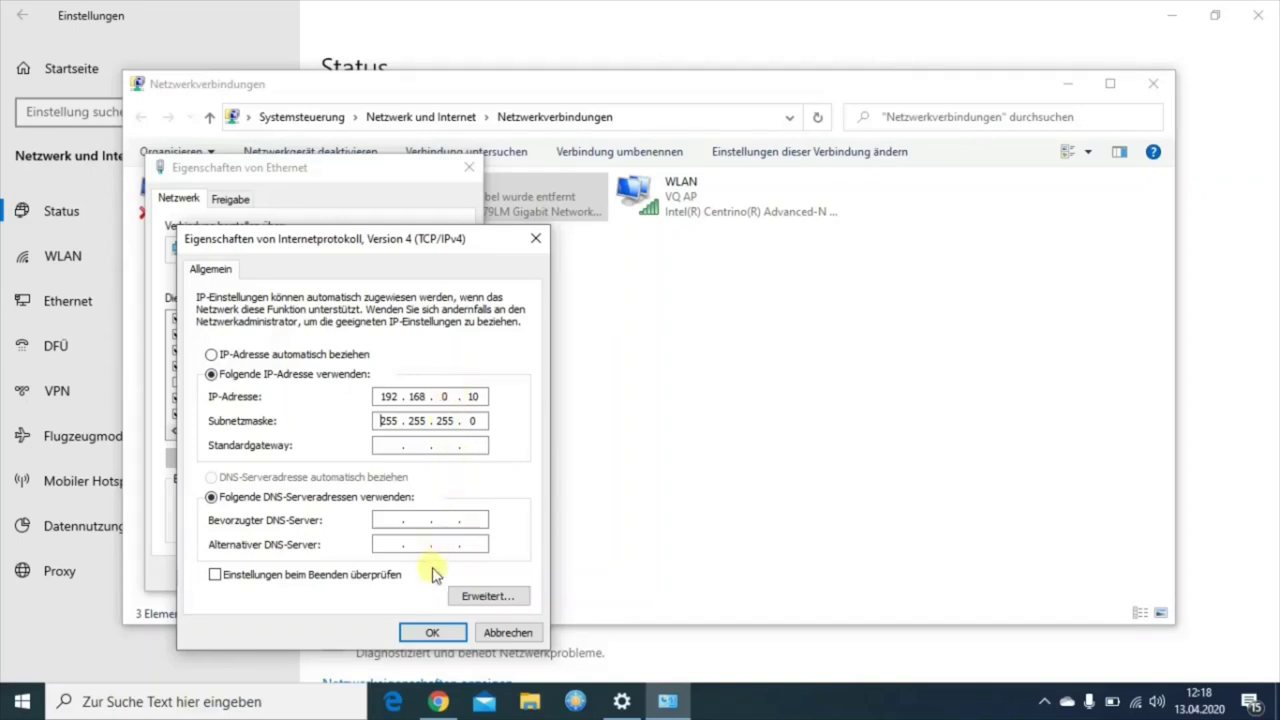
Step: Discard the IPv4 changes and close the adapter dialogs and Windows Settings
left_click(506, 633)
left_click(503, 650)
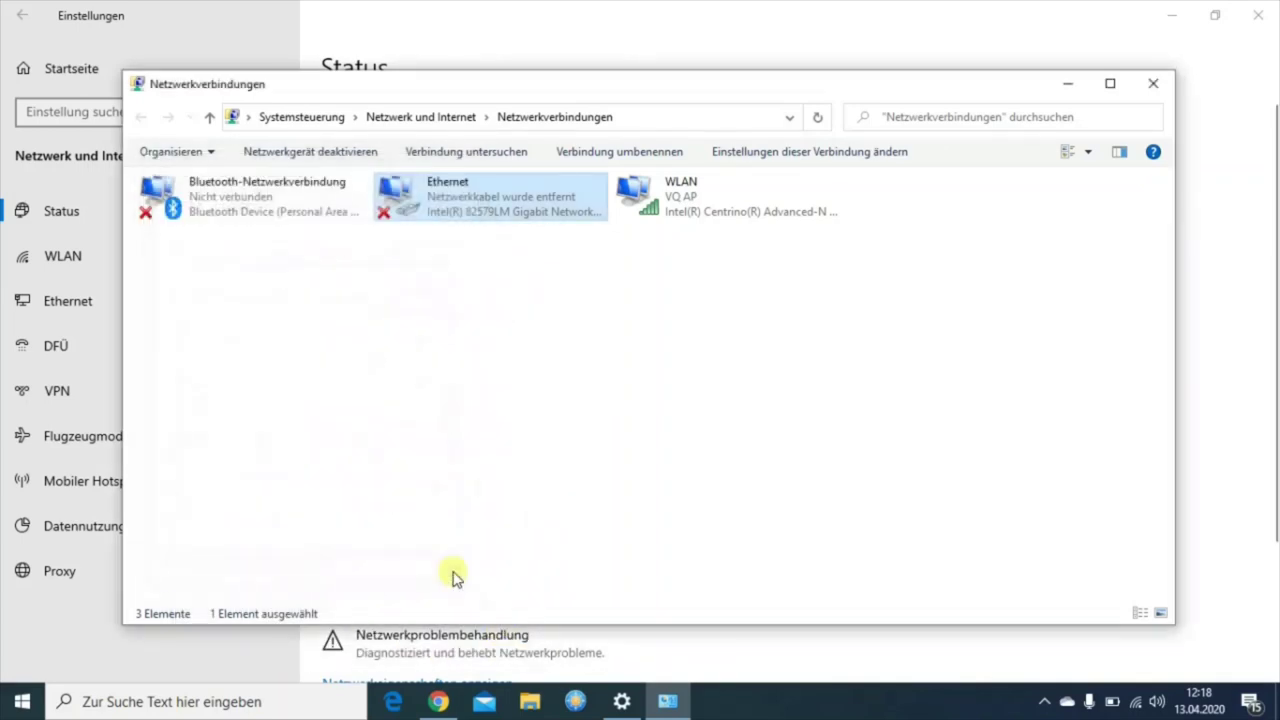
left_click(1156, 82)
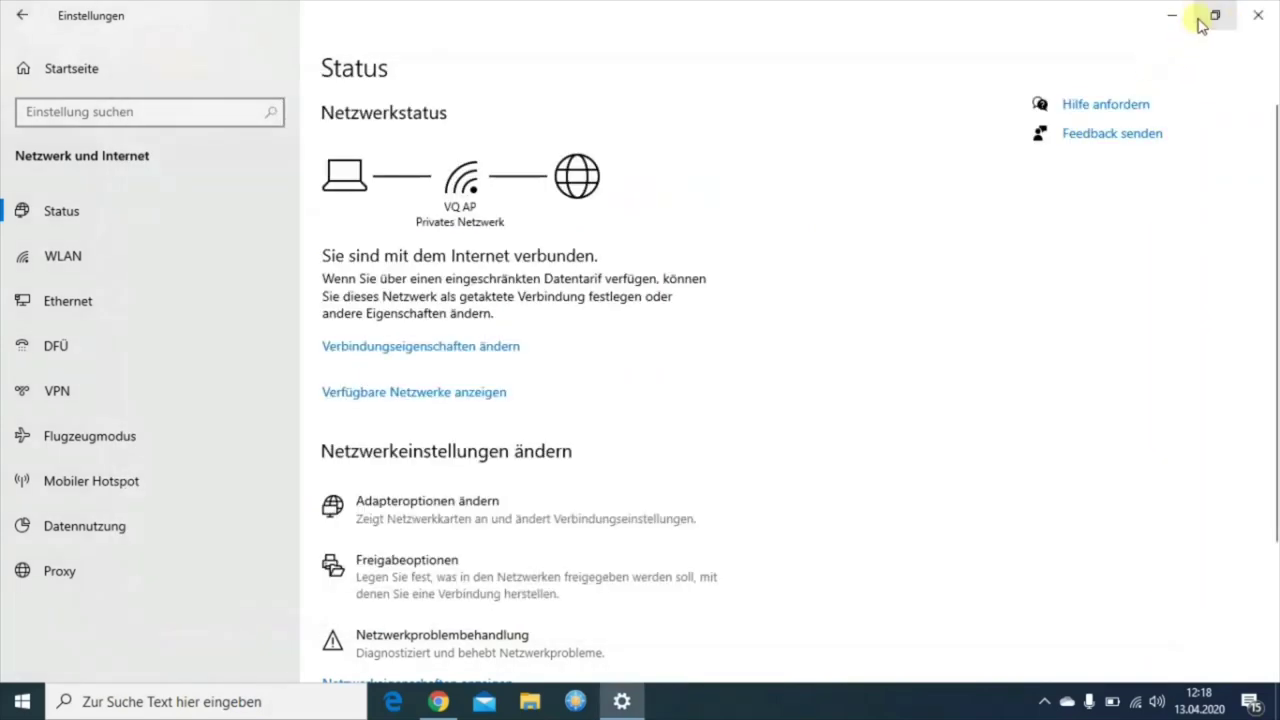
left_click(1255, 17)
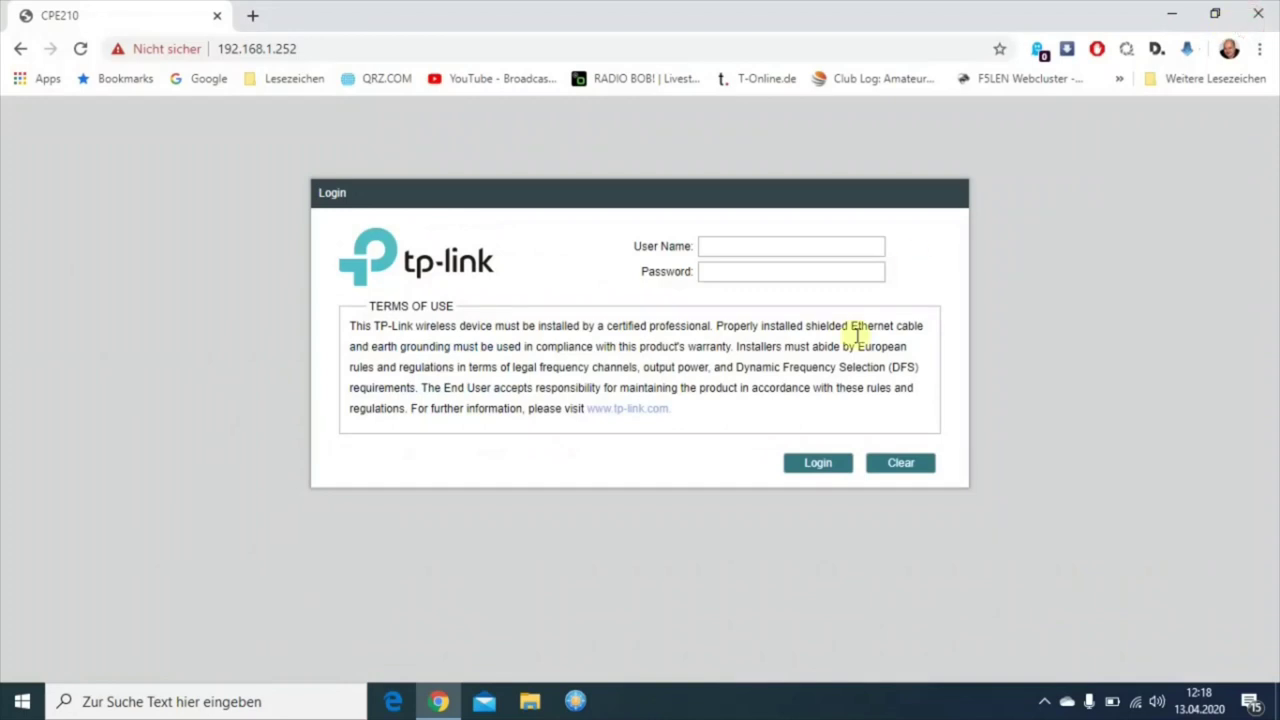
Step: Log in to the CPE210 web interface with the device user name and password
left_click(777, 249)
type("dk")
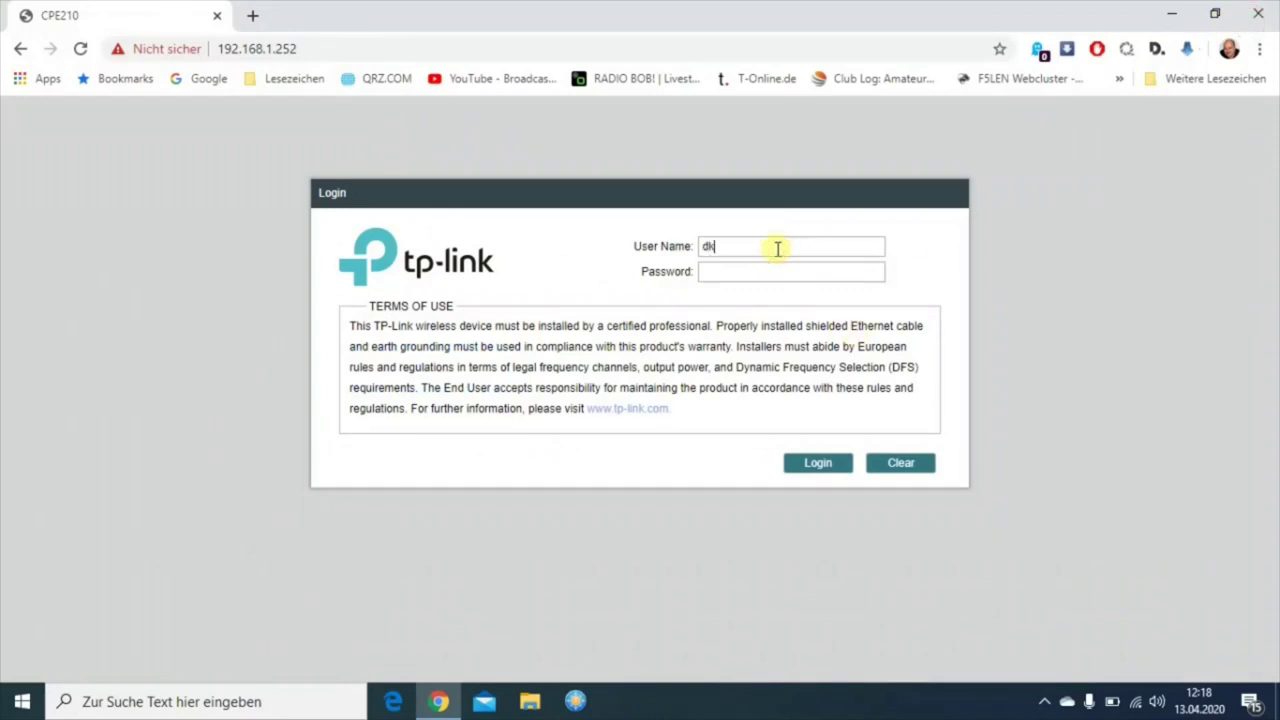
type("5vq")
key("Tab")
type("***********")
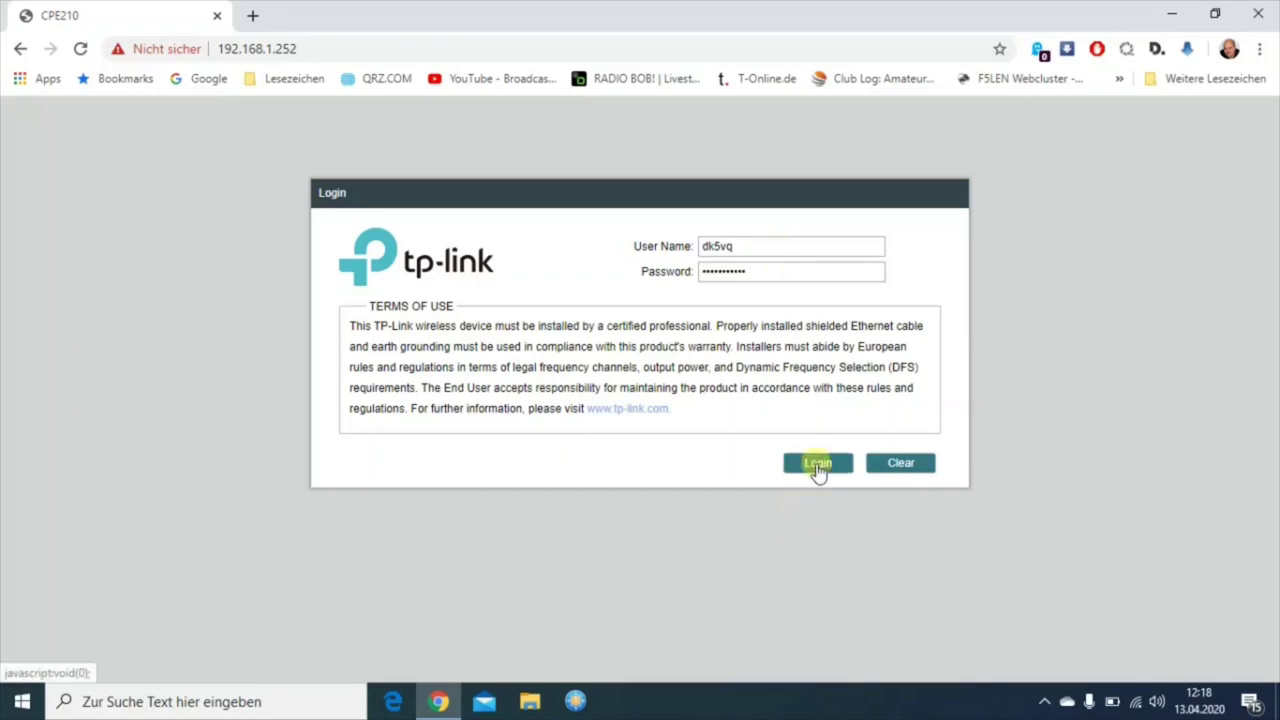
left_click(816, 466)
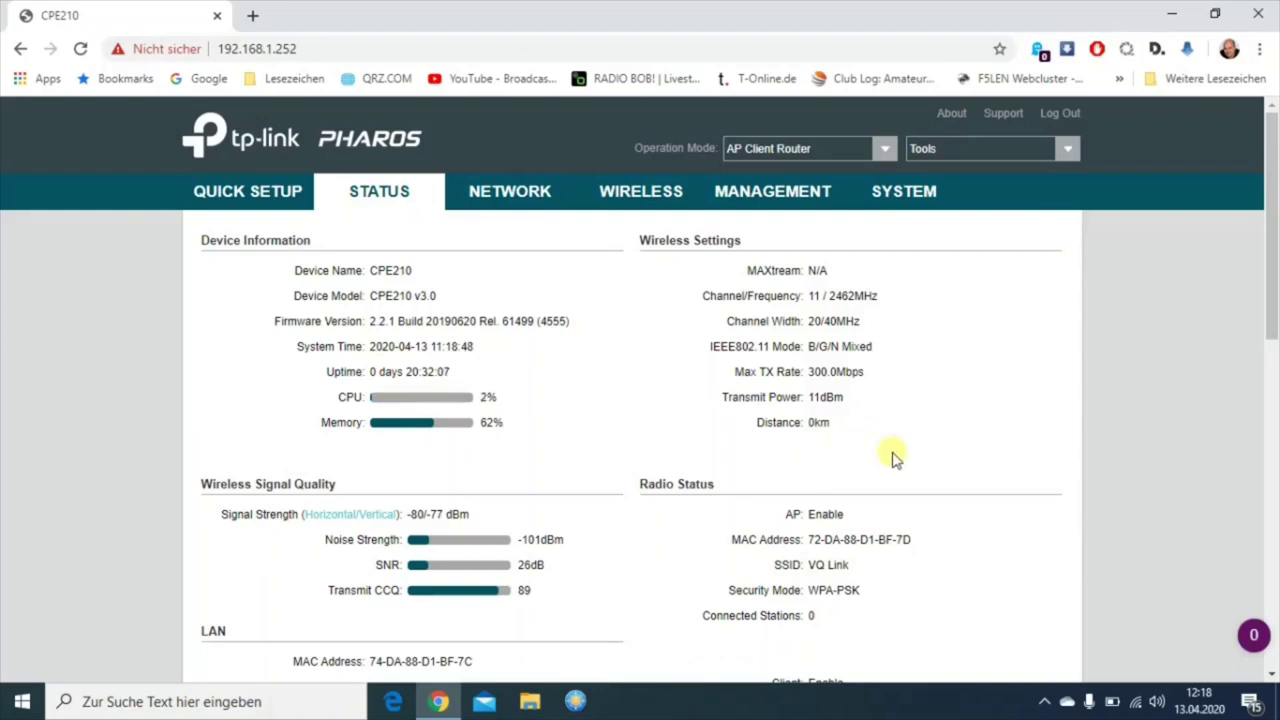
Step: Start Quick Setup, keeping AP Client Router (WISP Client) as the operation mode
left_click(255, 196)
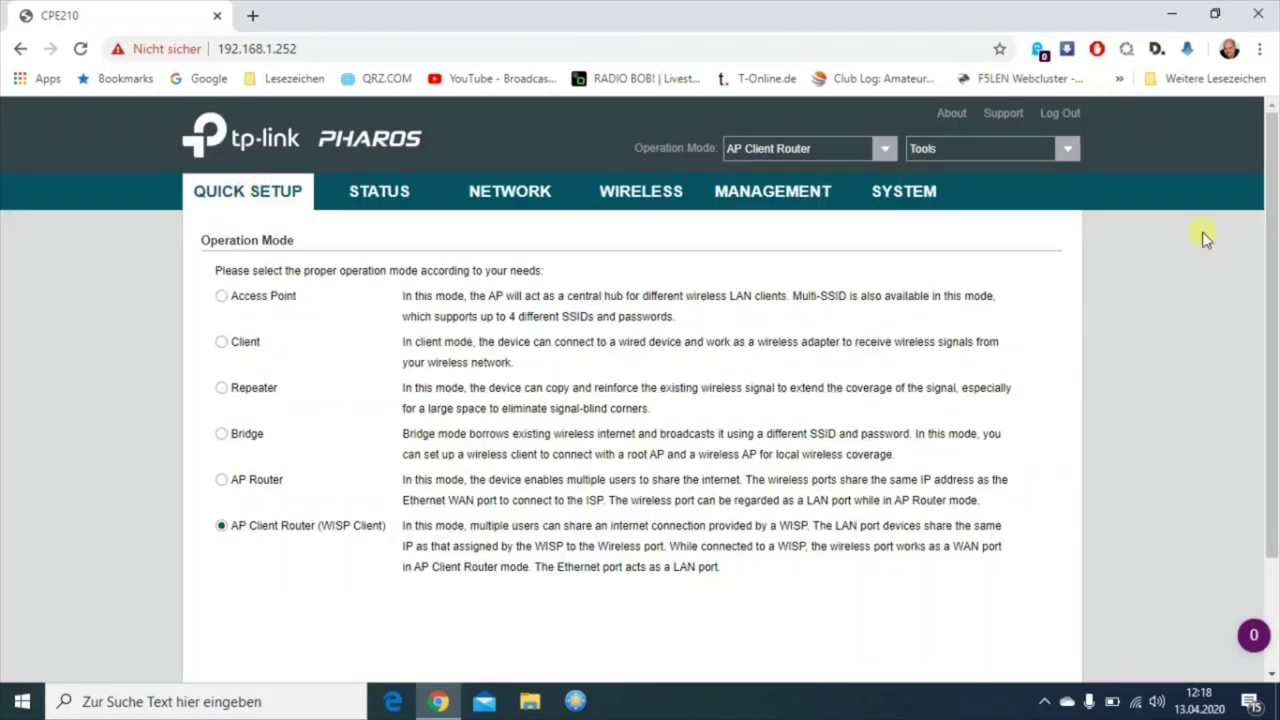
left_click_drag(1268, 158, 1272, 195)
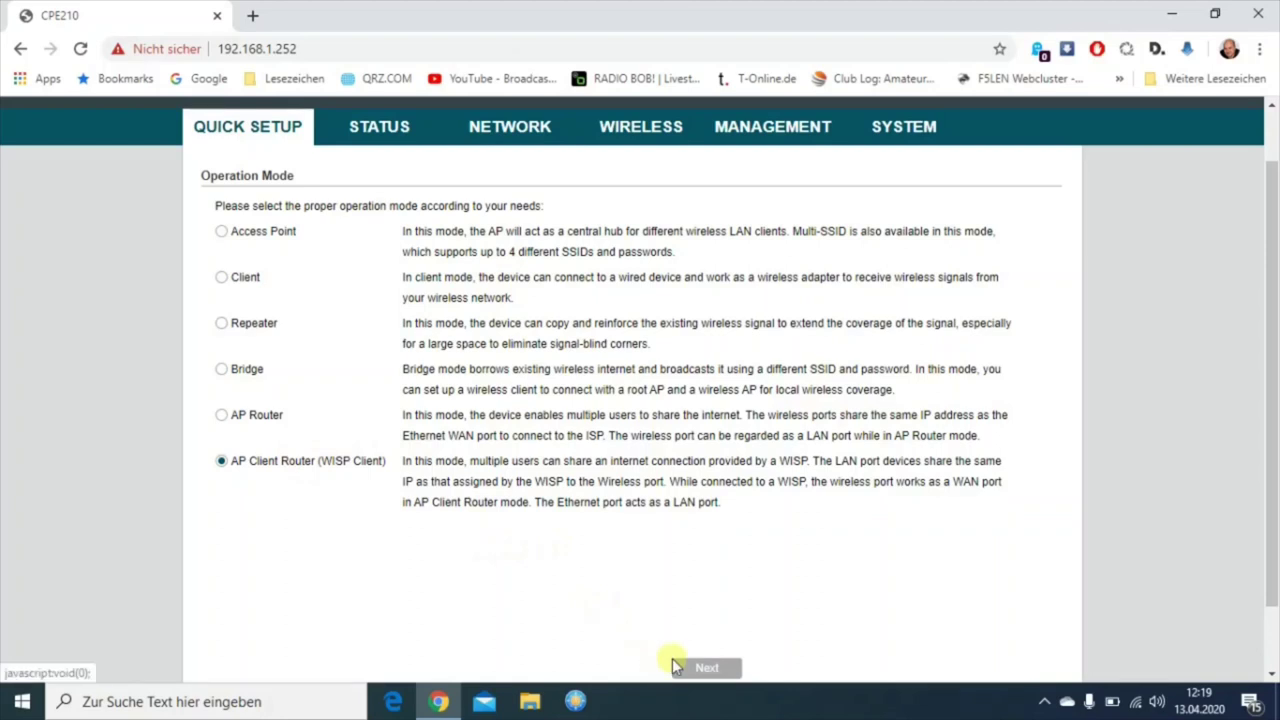
Step: Confirm AP Client Router mode and keep Dynamic IP as the WAN connection type
left_click(705, 668)
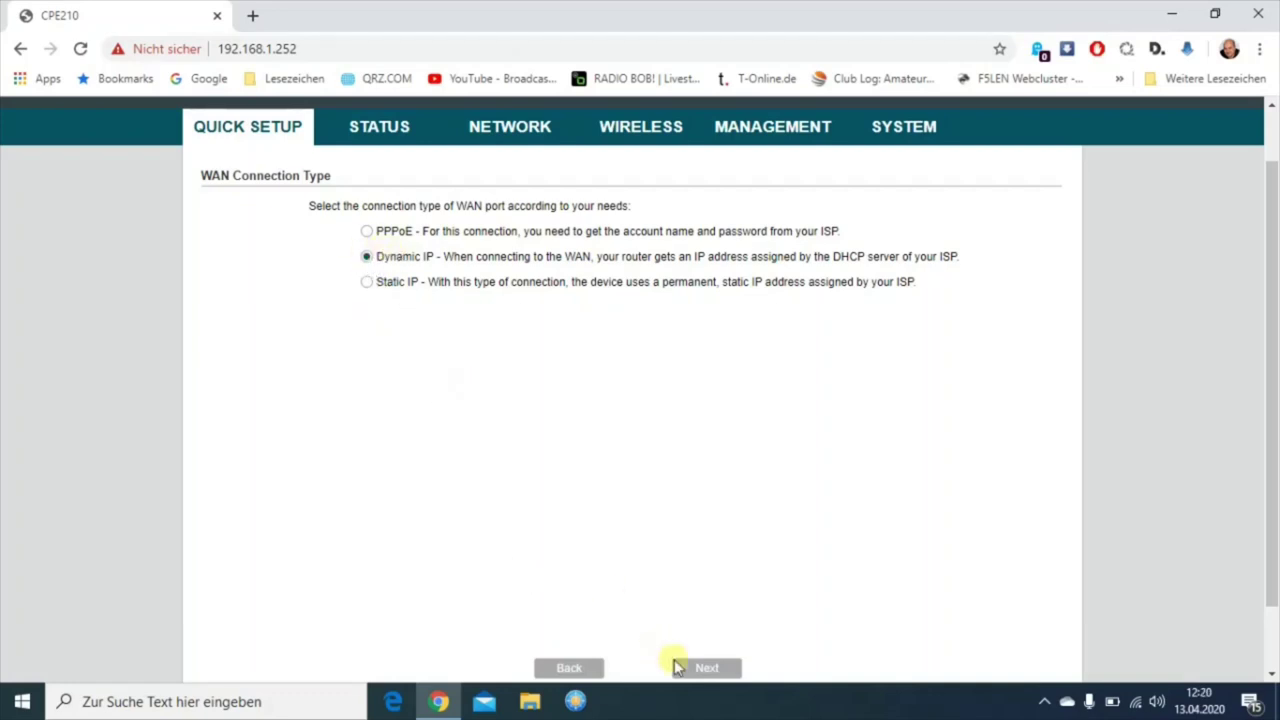
left_click(705, 668)
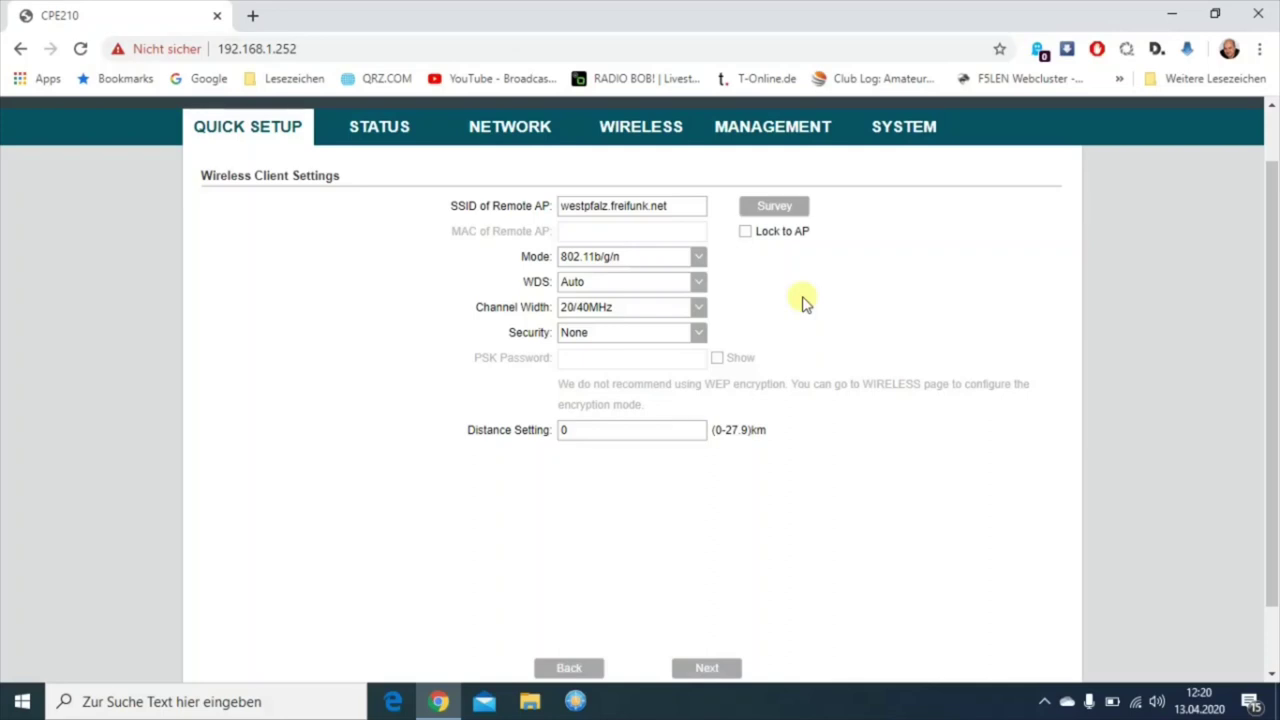
Step: Survey and connect to westpfalz.freifunk.net (BSSID 12-E8-AF-BA-AB-40) as the remote AP
left_click(775, 207)
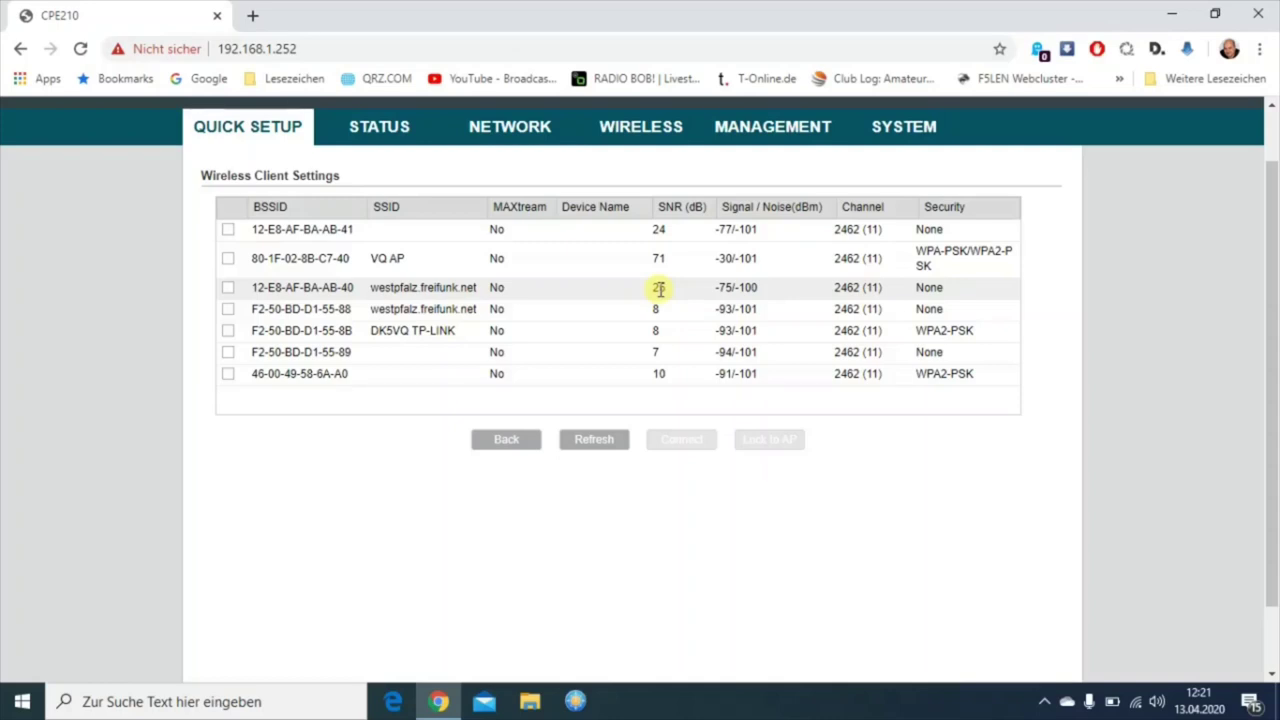
left_click(228, 288)
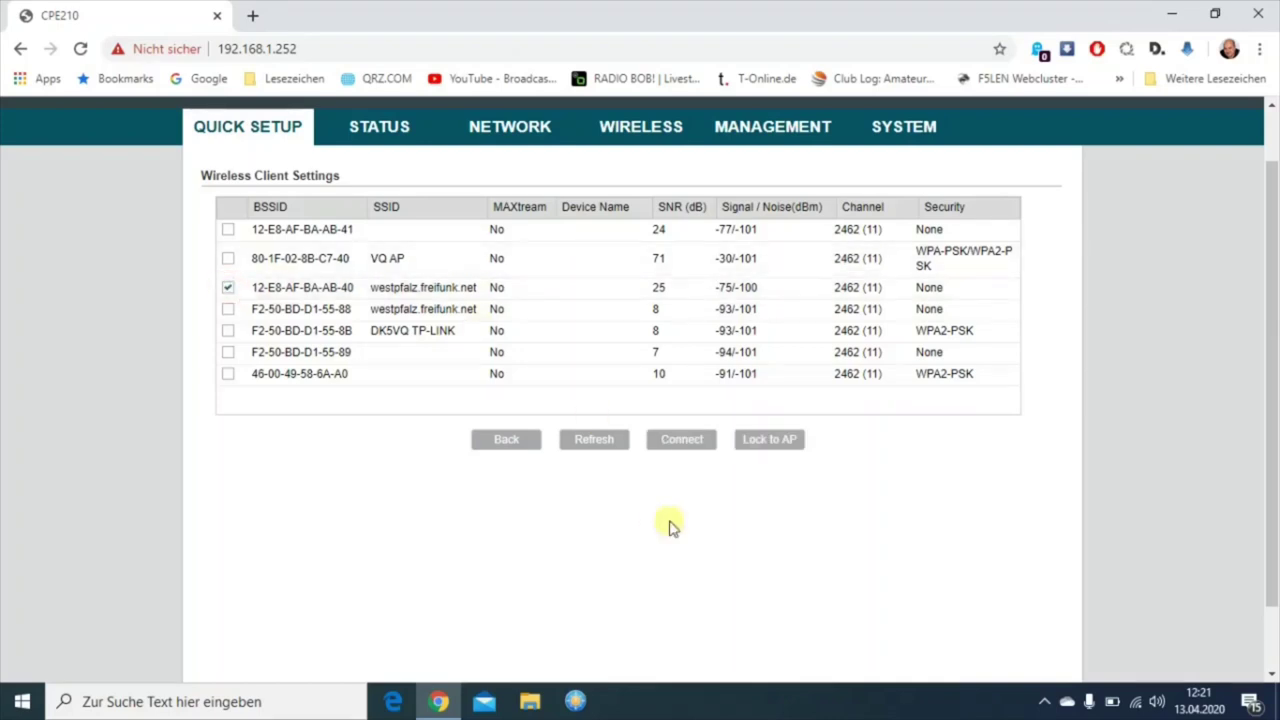
left_click(681, 440)
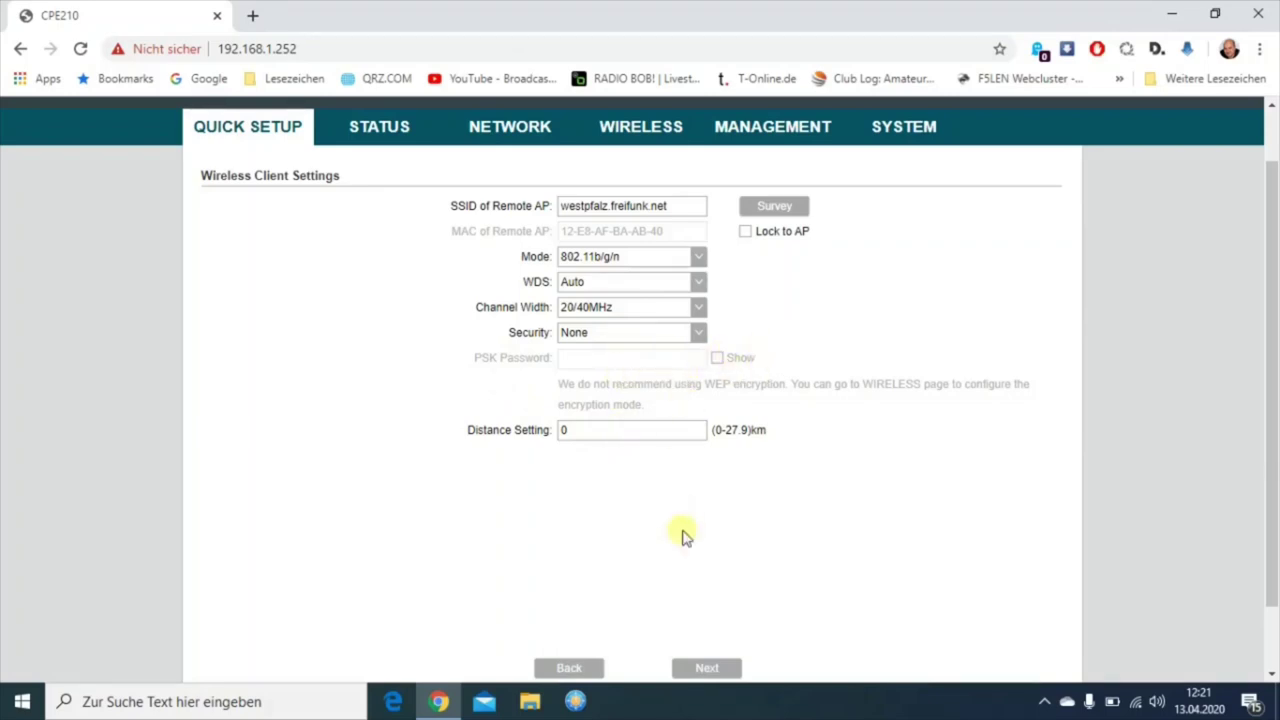
left_click(706, 668)
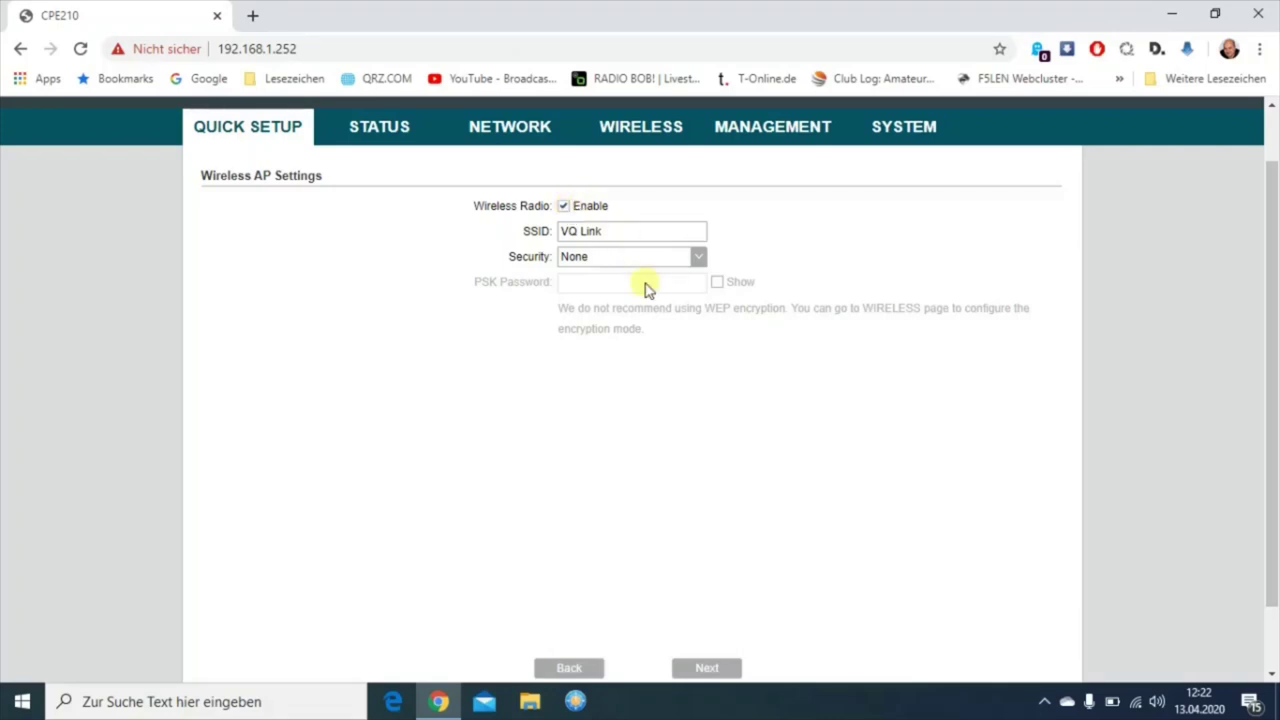
Step: Secure the VQ Link SSID with WPA-PSK / WPA2-PSK and a PSK password
left_click(698, 257)
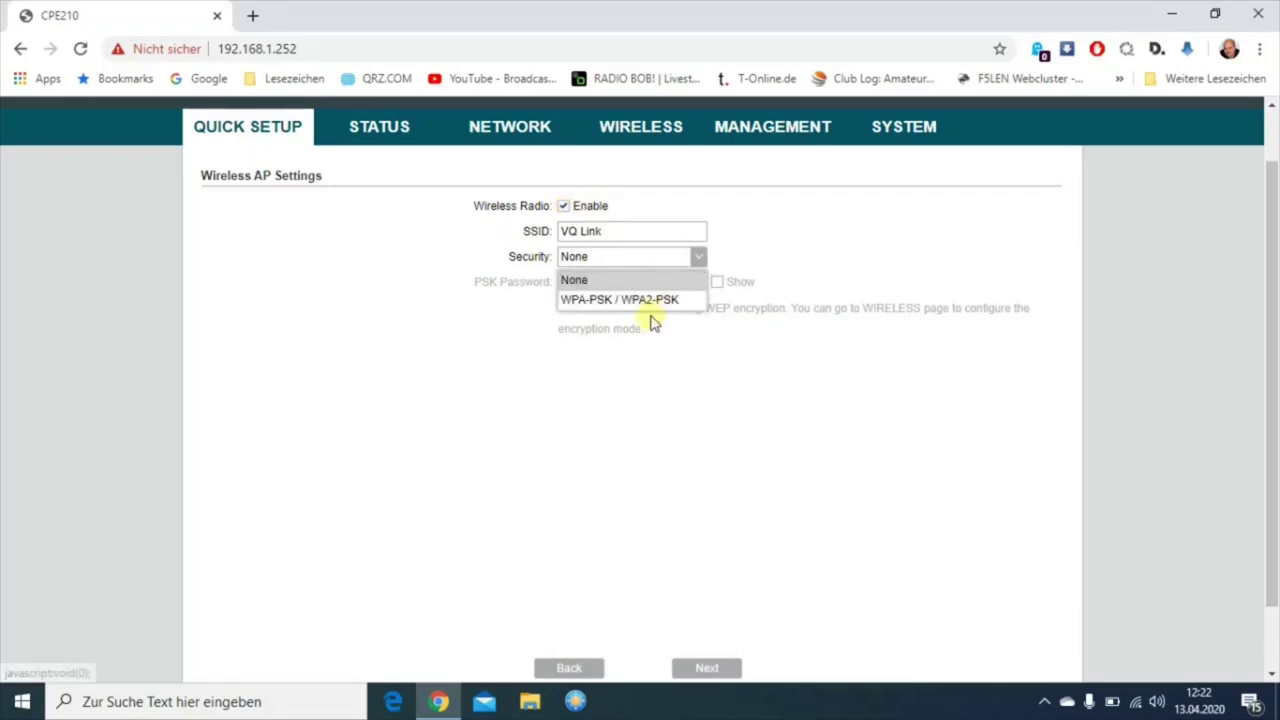
left_click(650, 300)
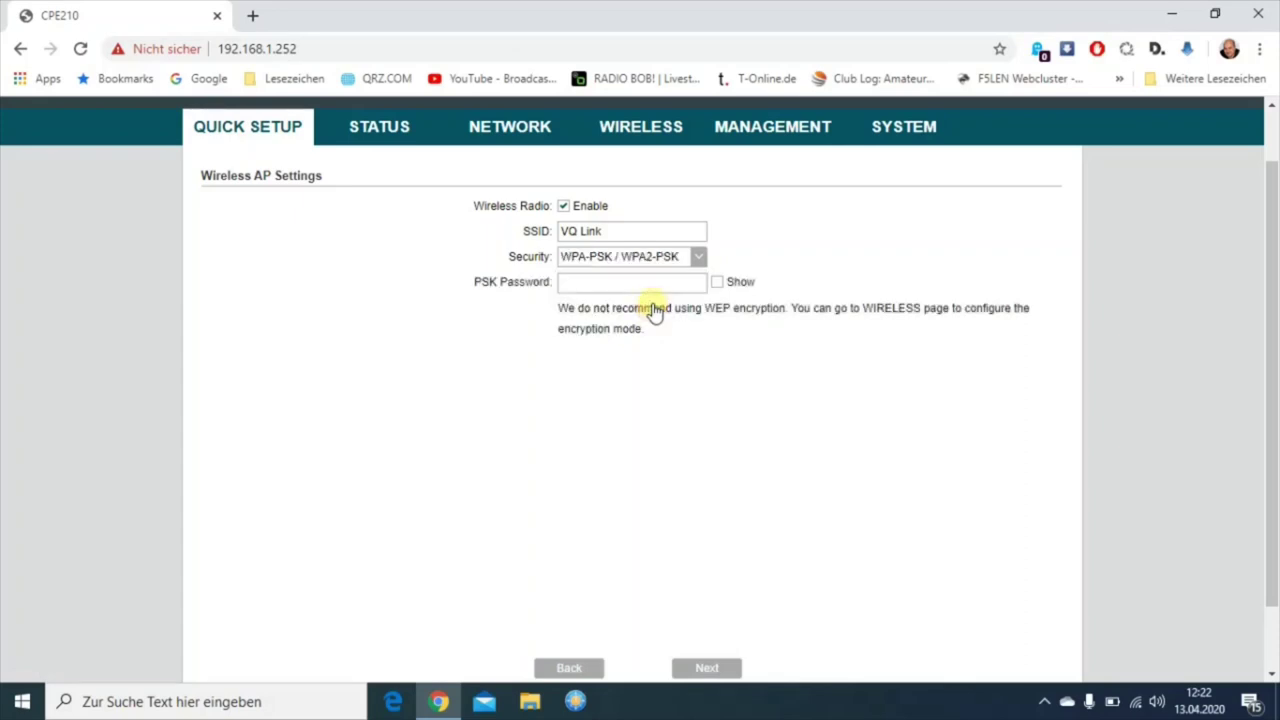
left_click(616, 284)
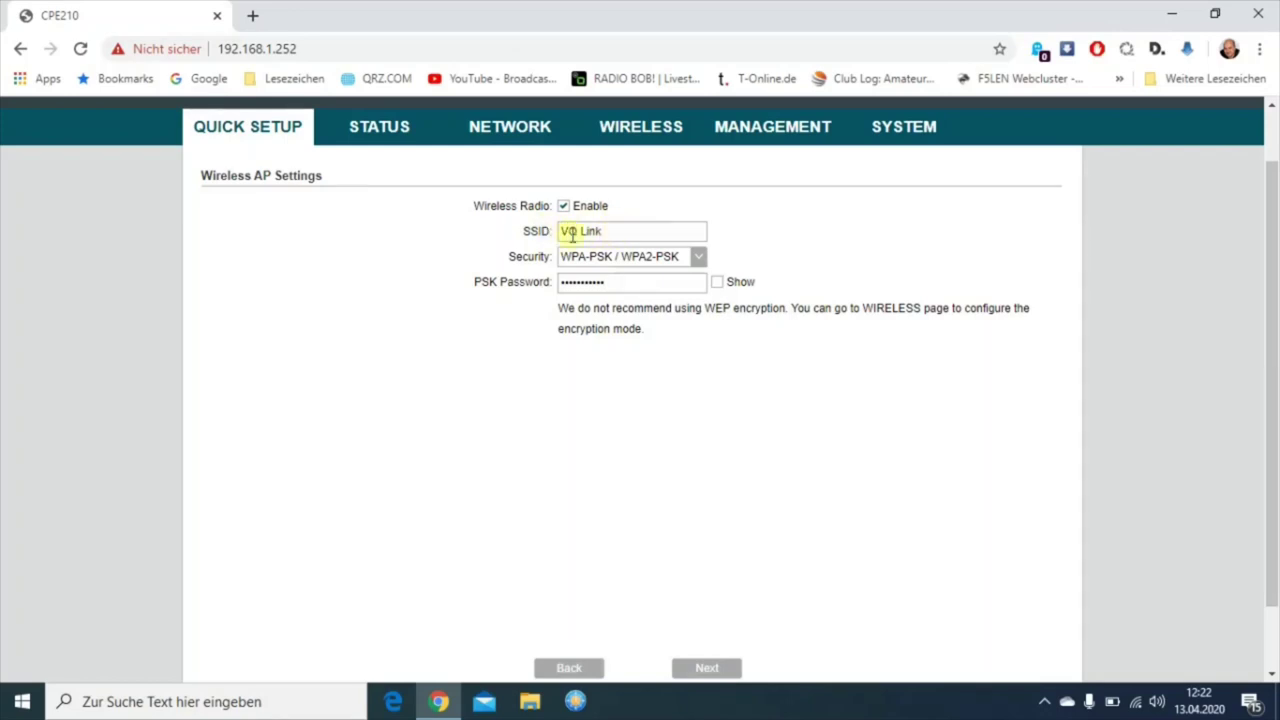
left_click(712, 672)
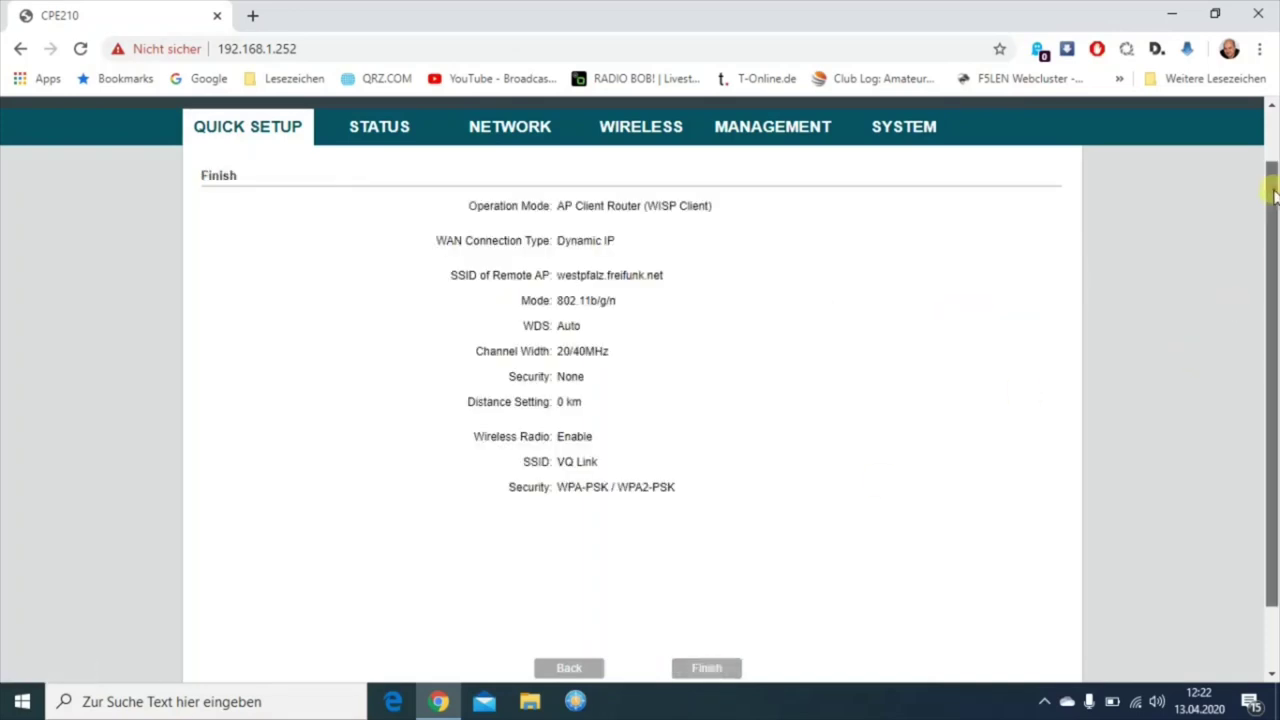
Step: Apply the quick setup configuration from the Finish summary page
left_click_drag(1273, 180, 1273, 238)
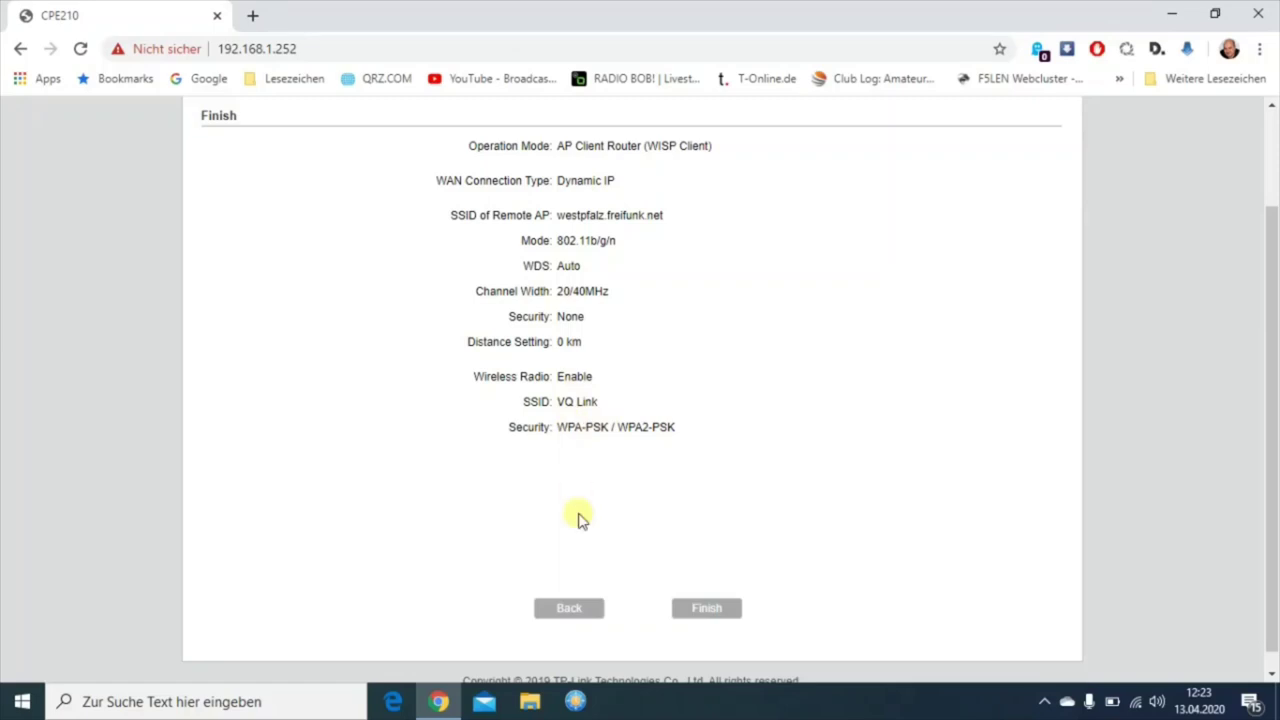
left_click(698, 620)
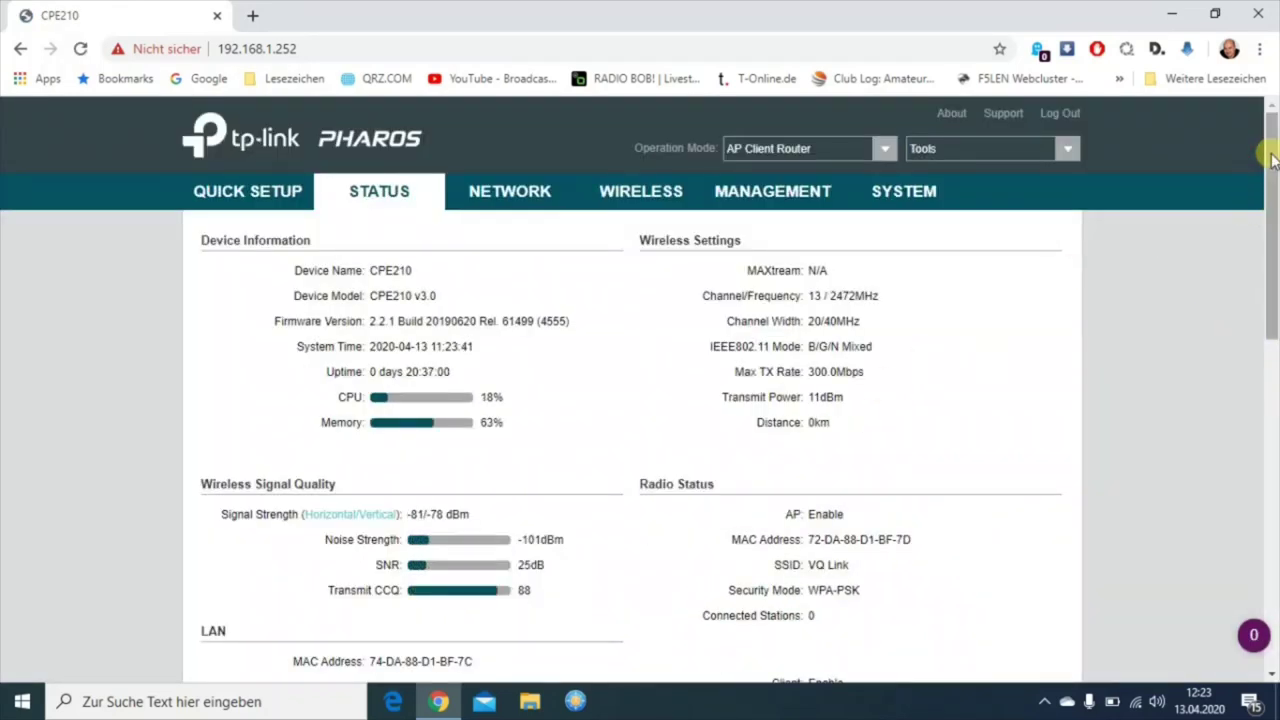
Step: Check the Status page for the westpfalz.freifunk.net client link and WAN details, then go to Network
left_click_drag(1273, 160, 1273, 205)
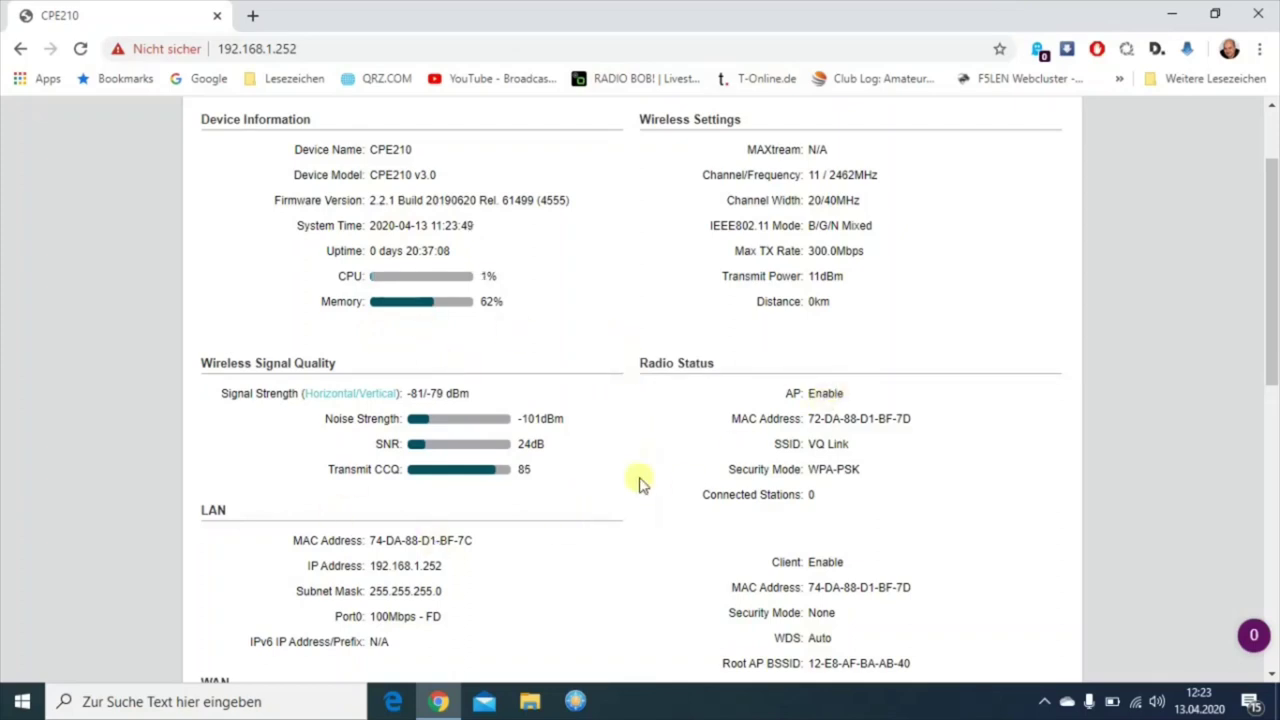
scroll(683, 449, "down", 3)
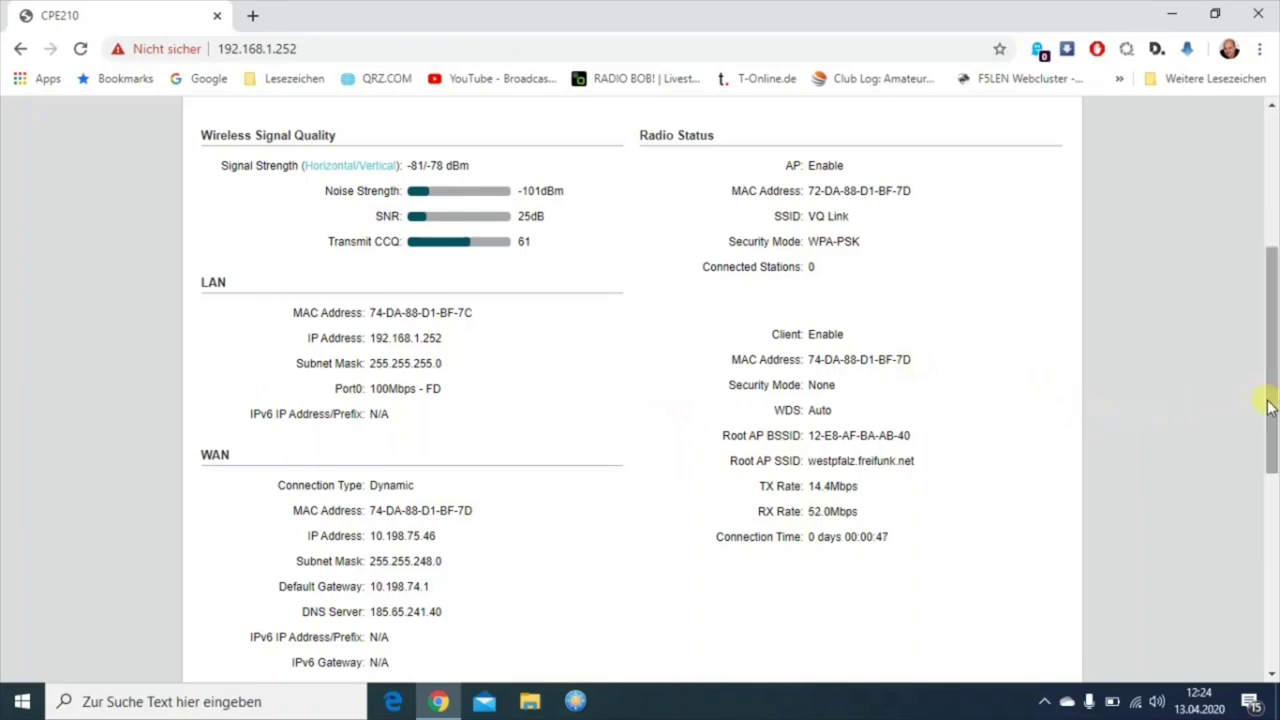
left_click_drag(1266, 400, 1277, 287)
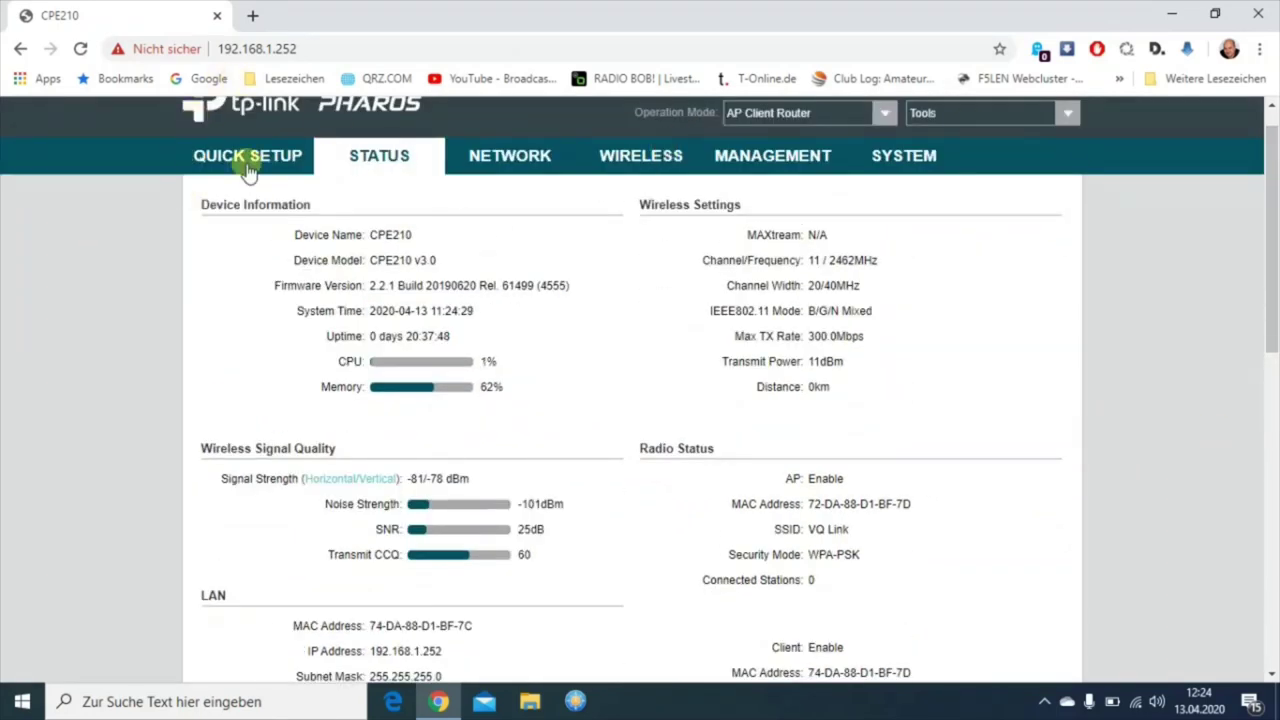
left_click(512, 166)
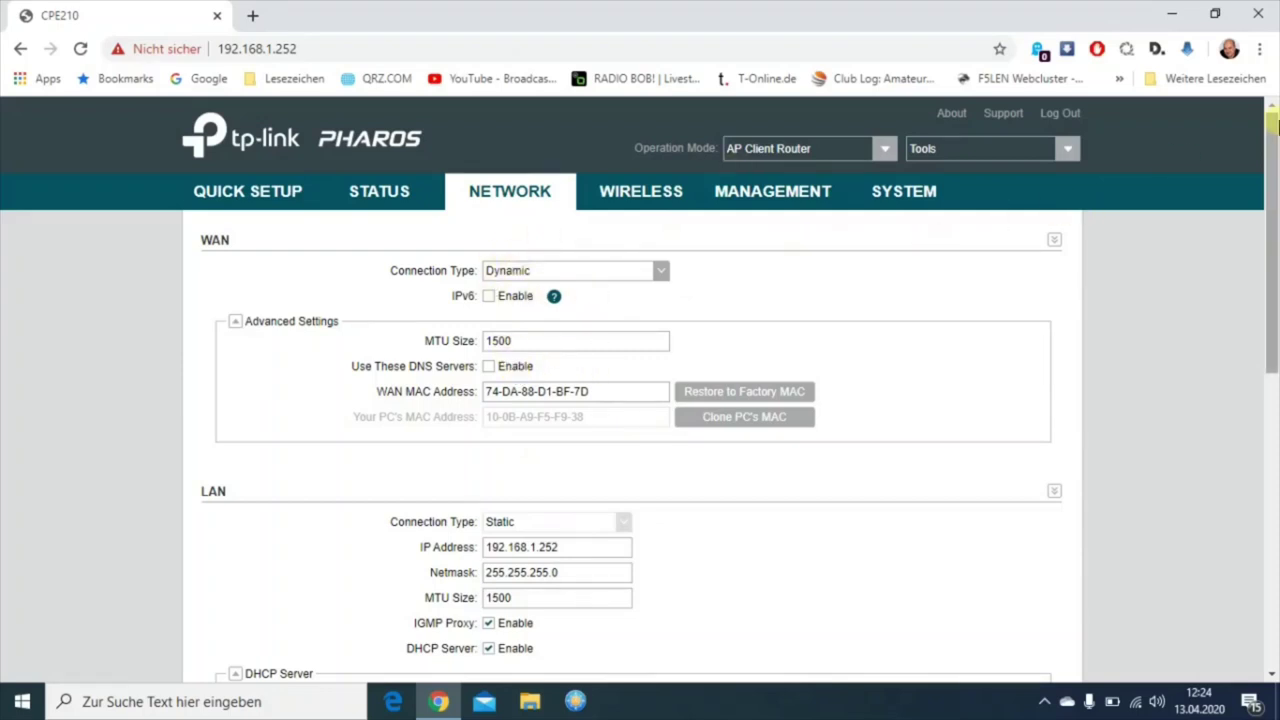
left_click_drag(1273, 132, 1273, 272)
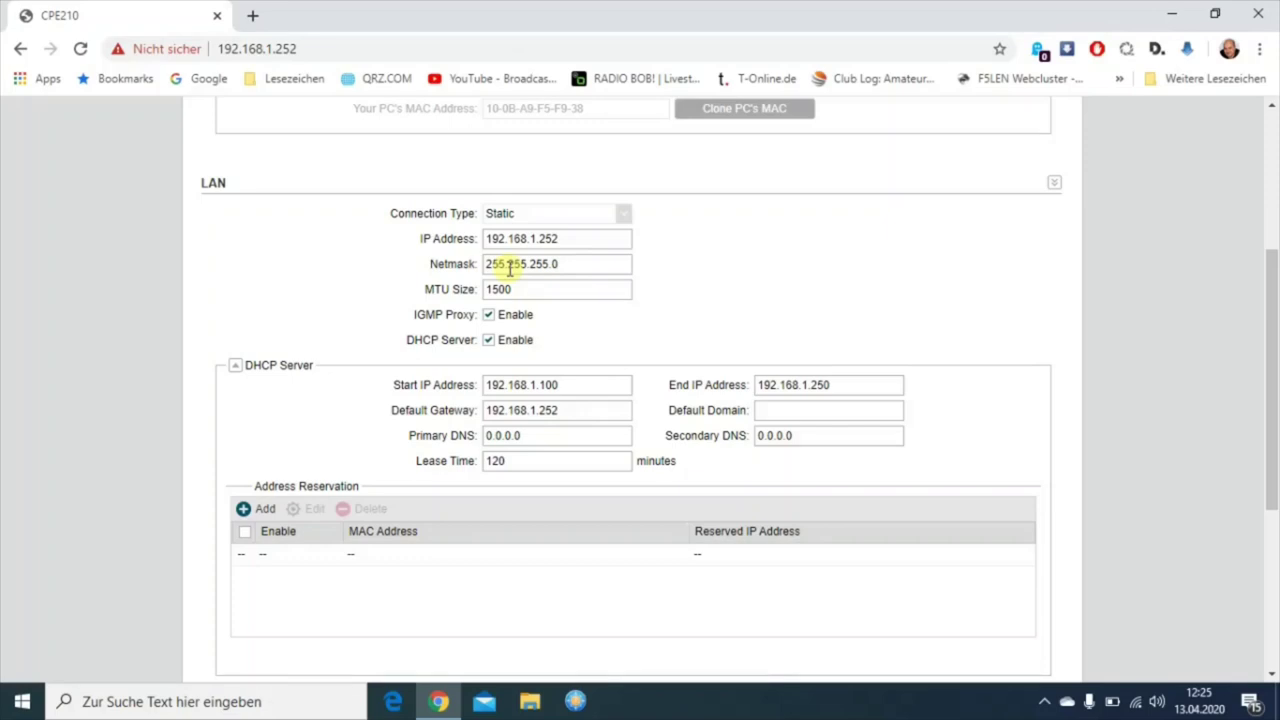
left_click_drag(560, 238, 486, 240)
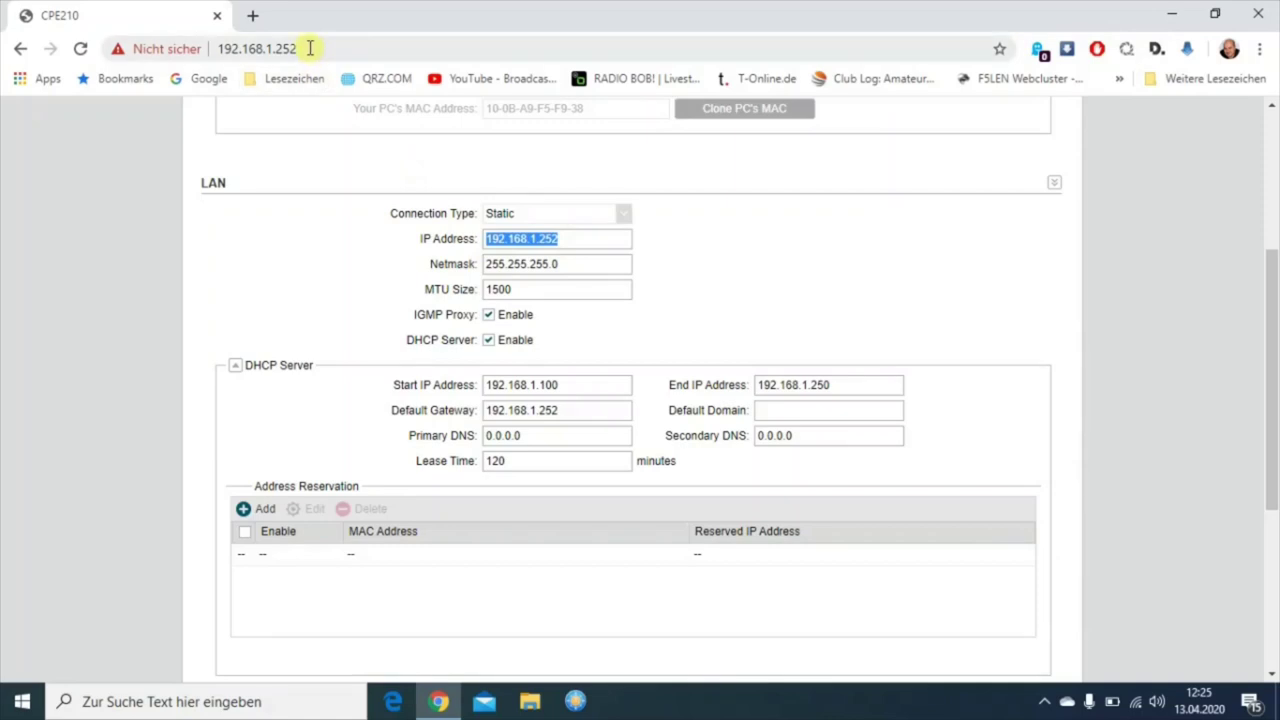
left_click_drag(310, 48, 225, 46)
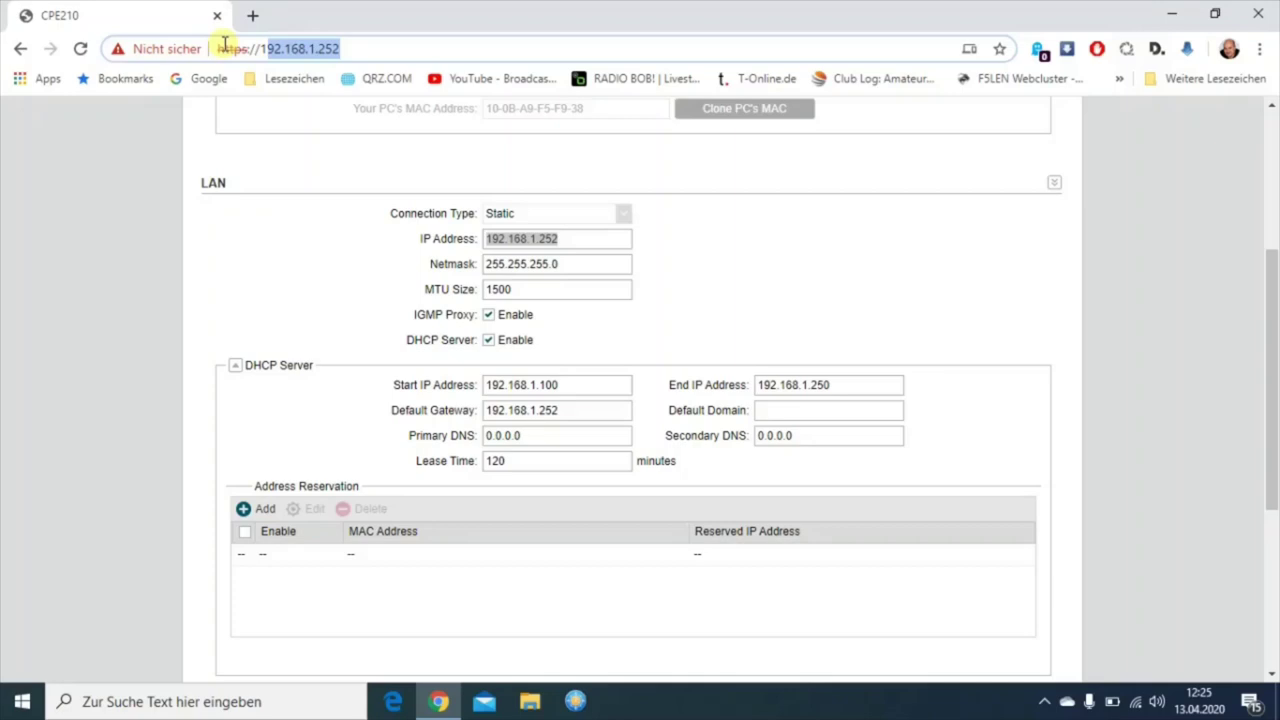
left_click(372, 42)
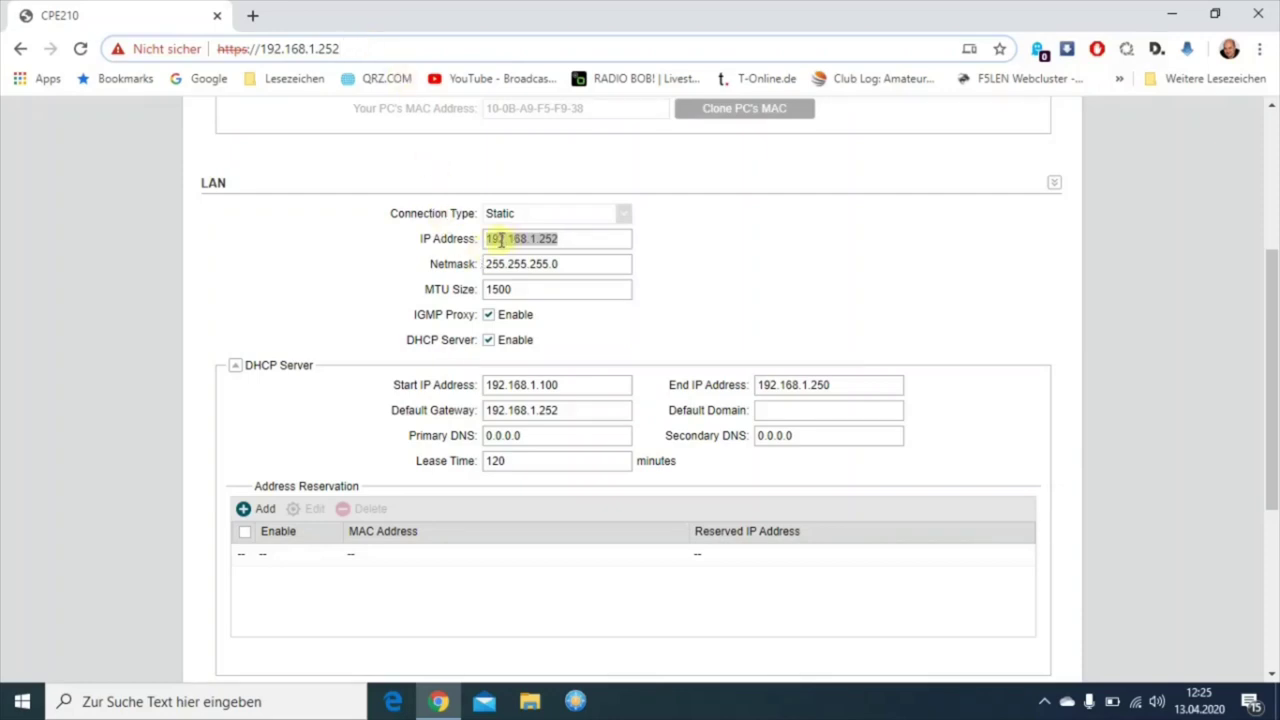
left_click(572, 233)
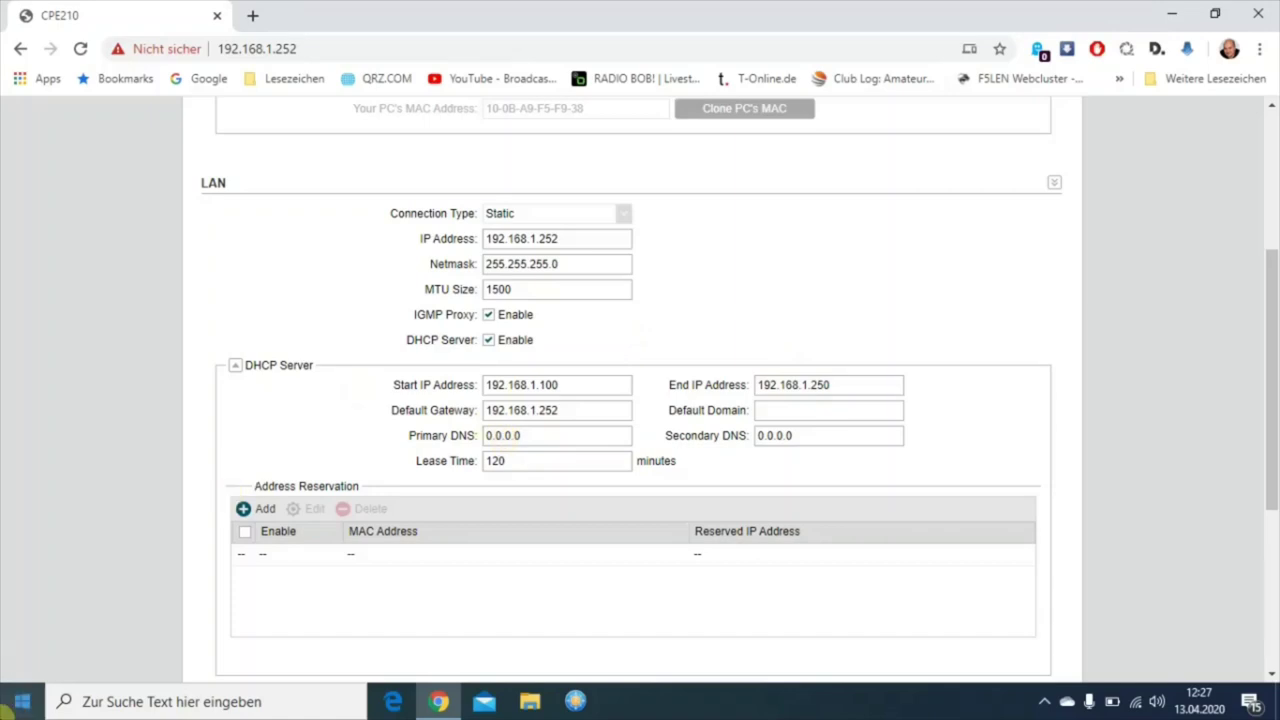
Step: Run ipconfig in the Command Prompt to verify IP 192.168.1.100 and gateway 192.168.1.252, then close it
left_click(93, 703)
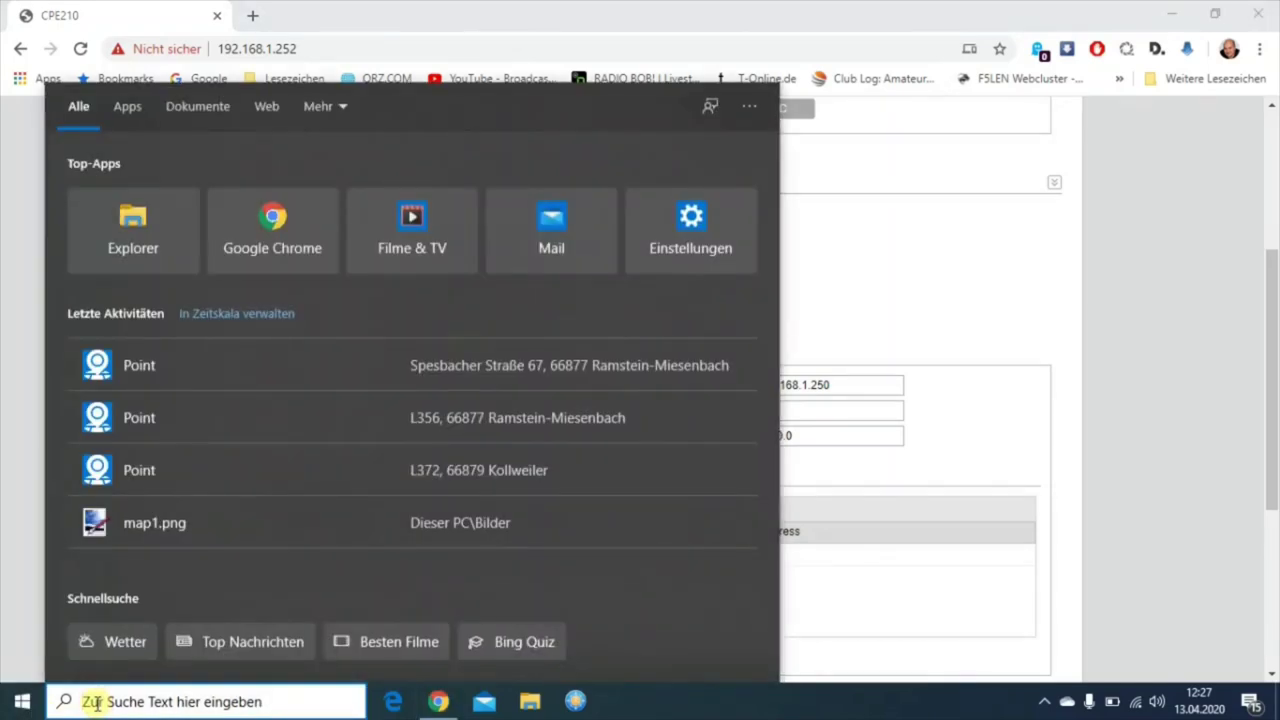
type("cmd")
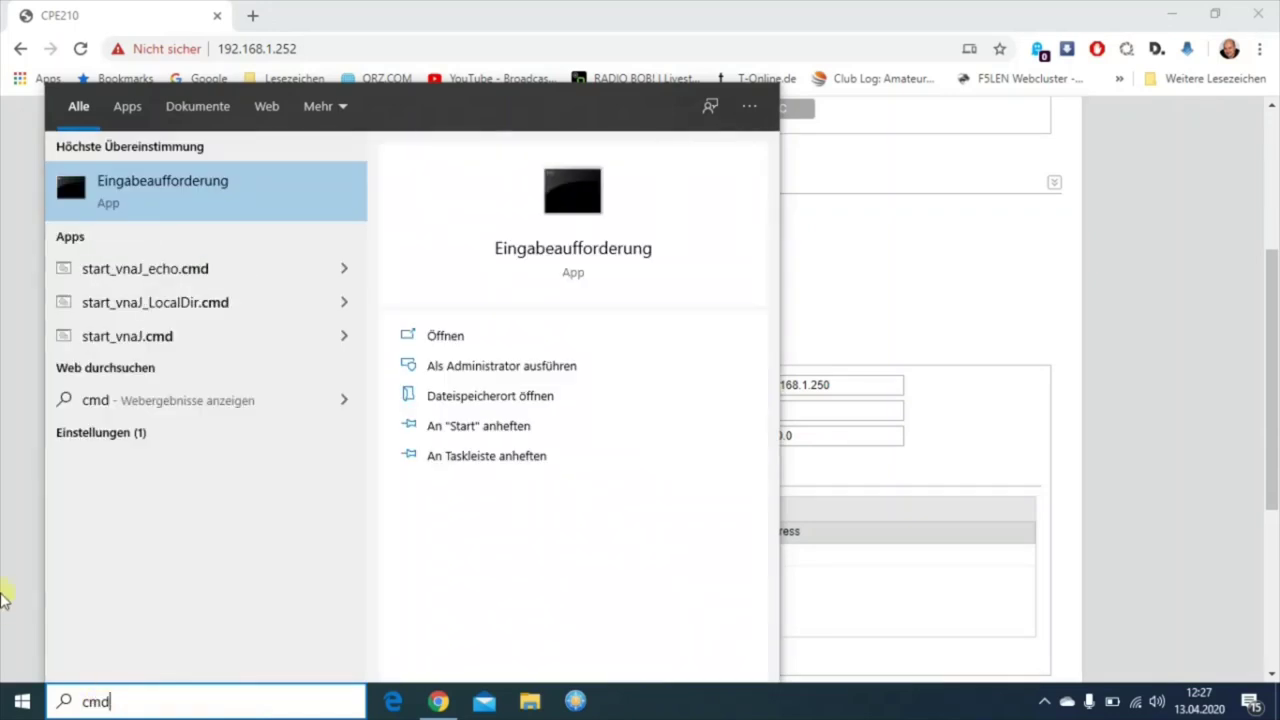
left_click(187, 183)
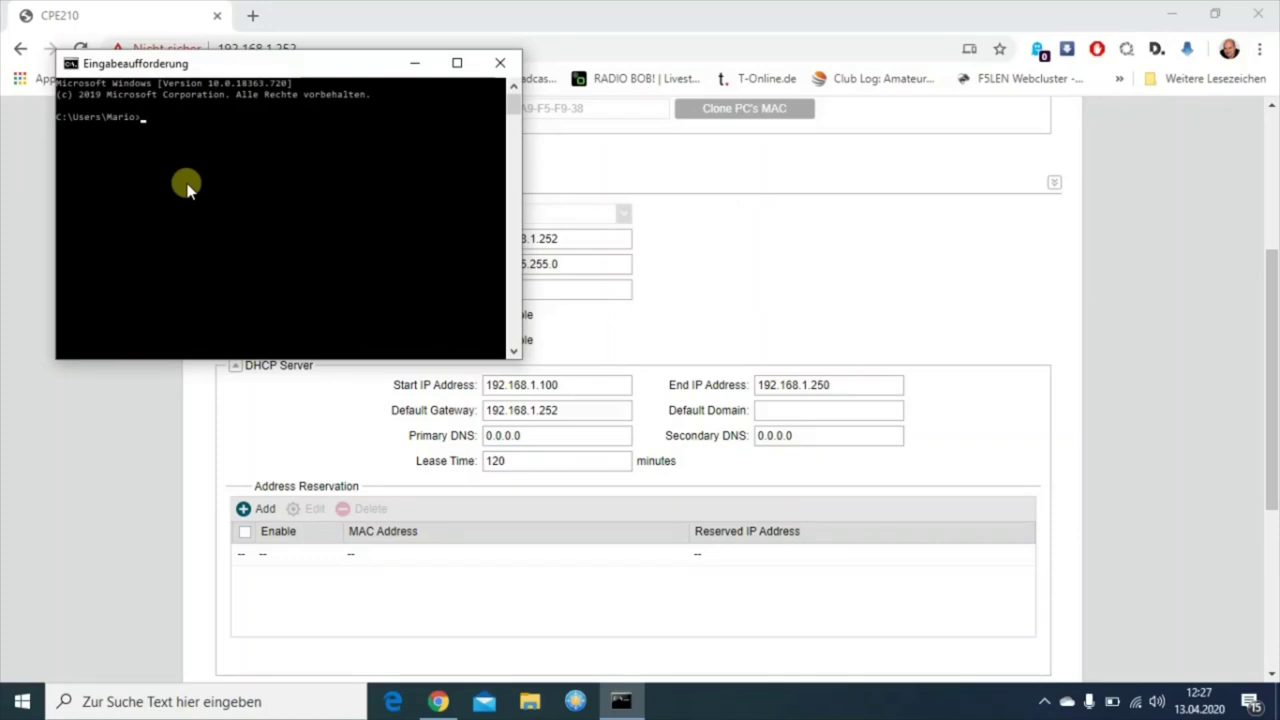
type("ipconfig")
key("Return")
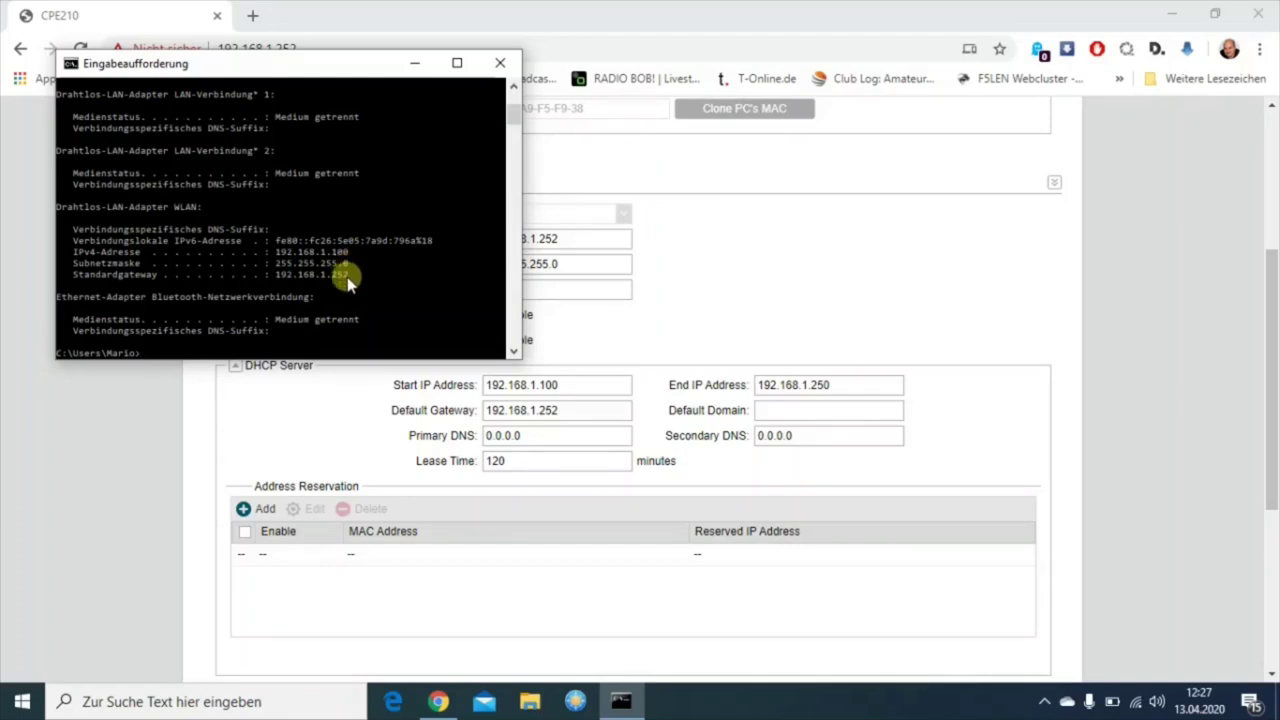
left_click(498, 66)
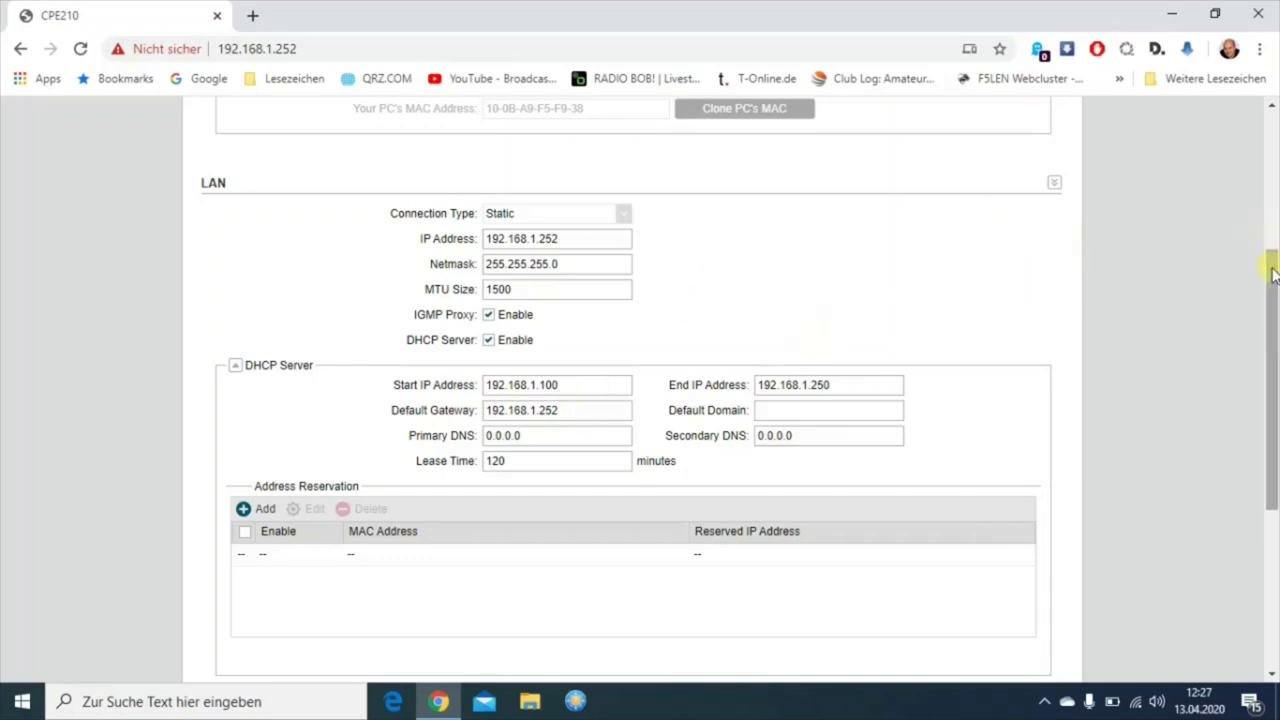
Step: Apply the Network page settings and move on to the Wireless settings page
scroll(1270, 290, "down", 4)
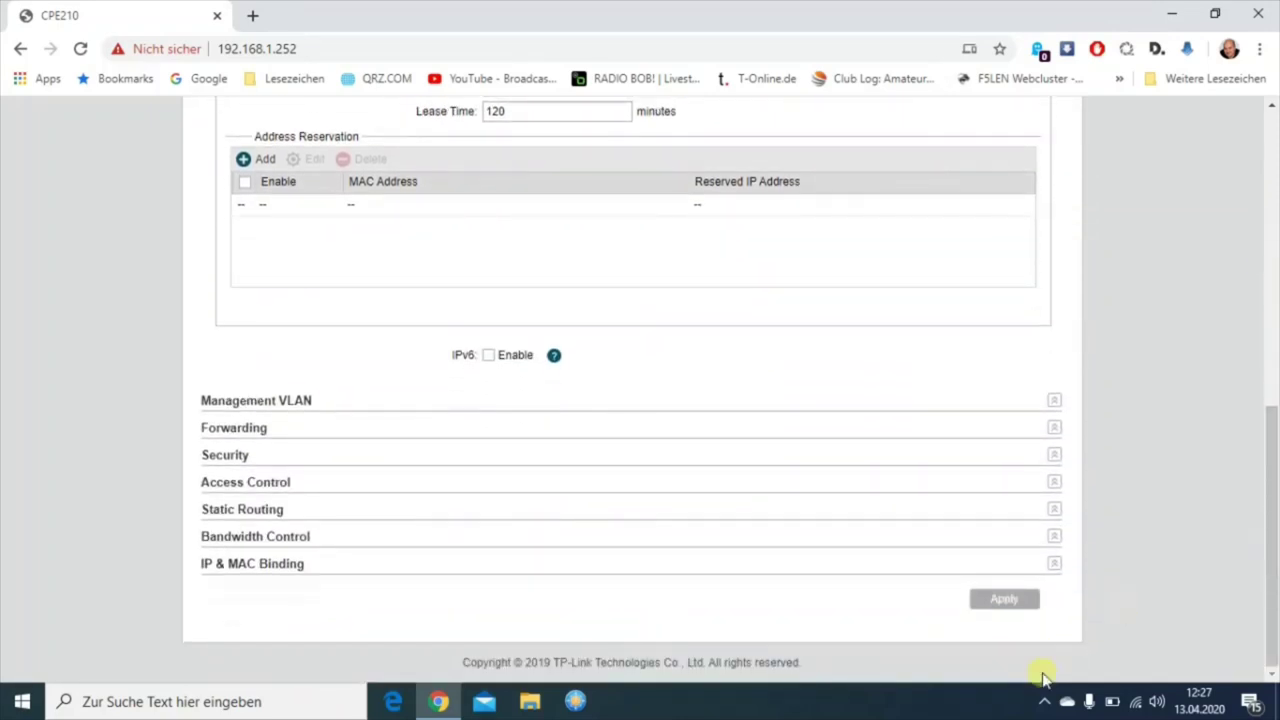
left_click(1003, 601)
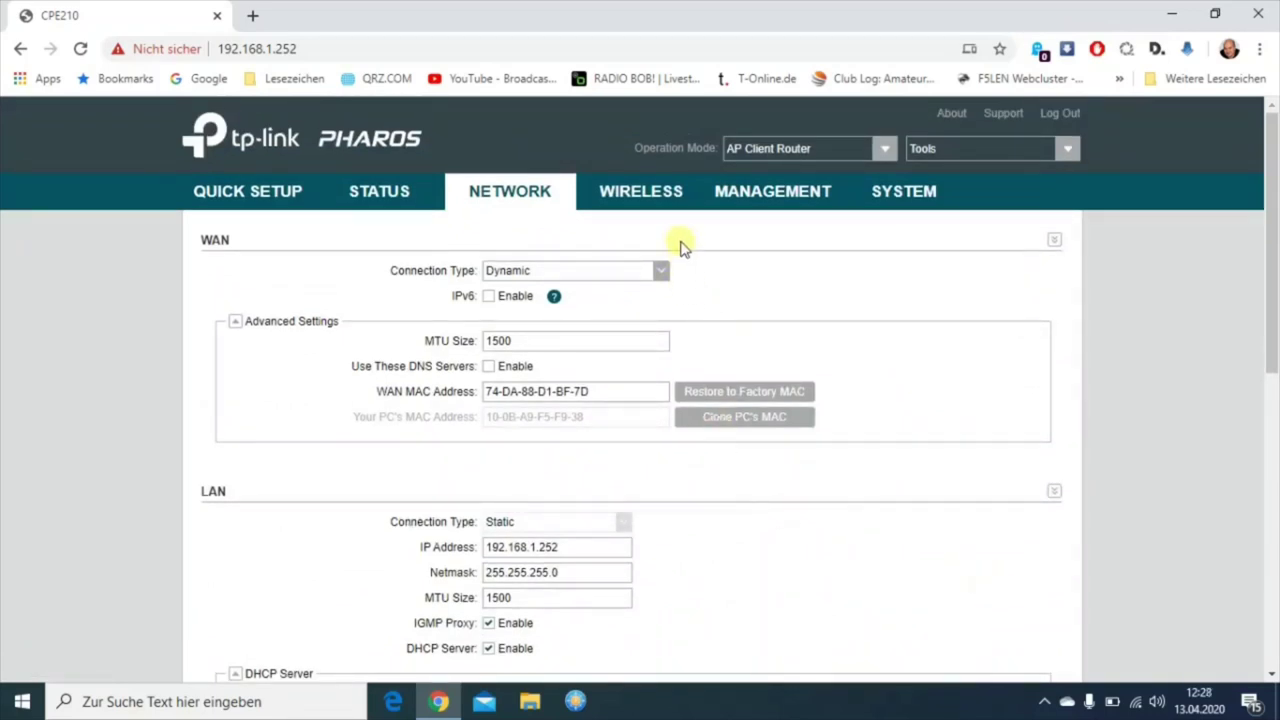
left_click(652, 199)
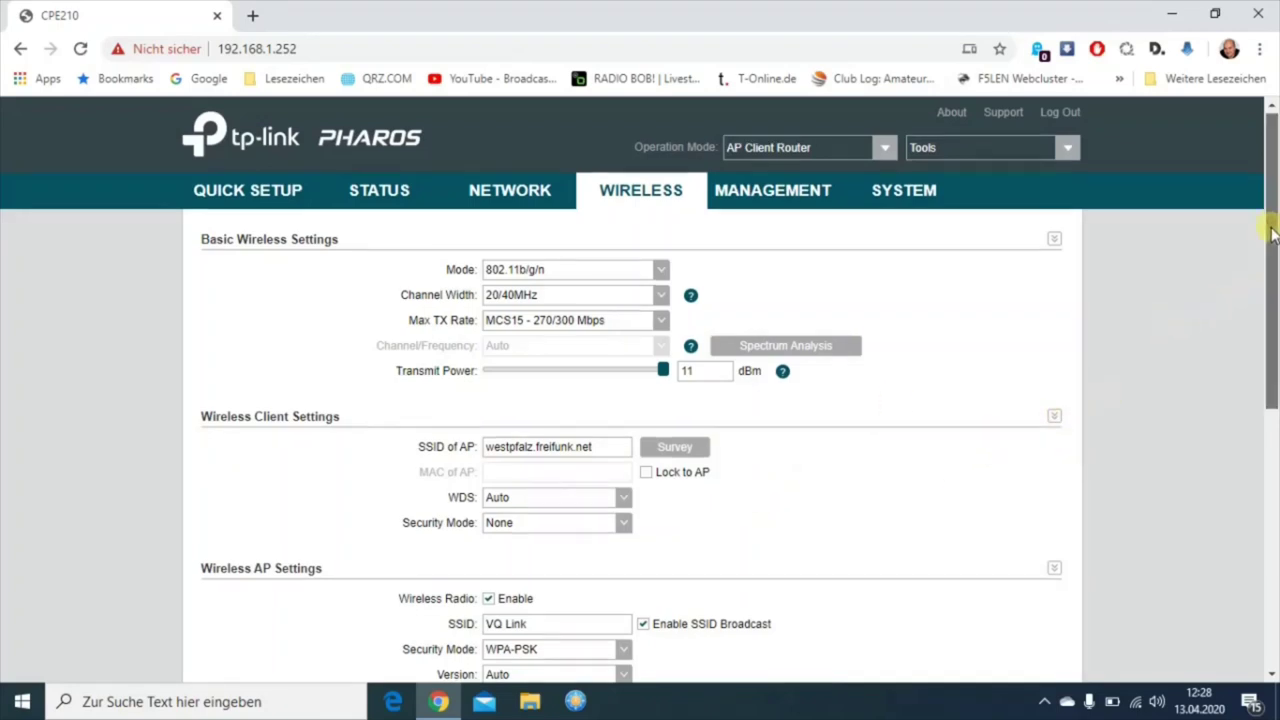
scroll(1270, 257, "down", 1)
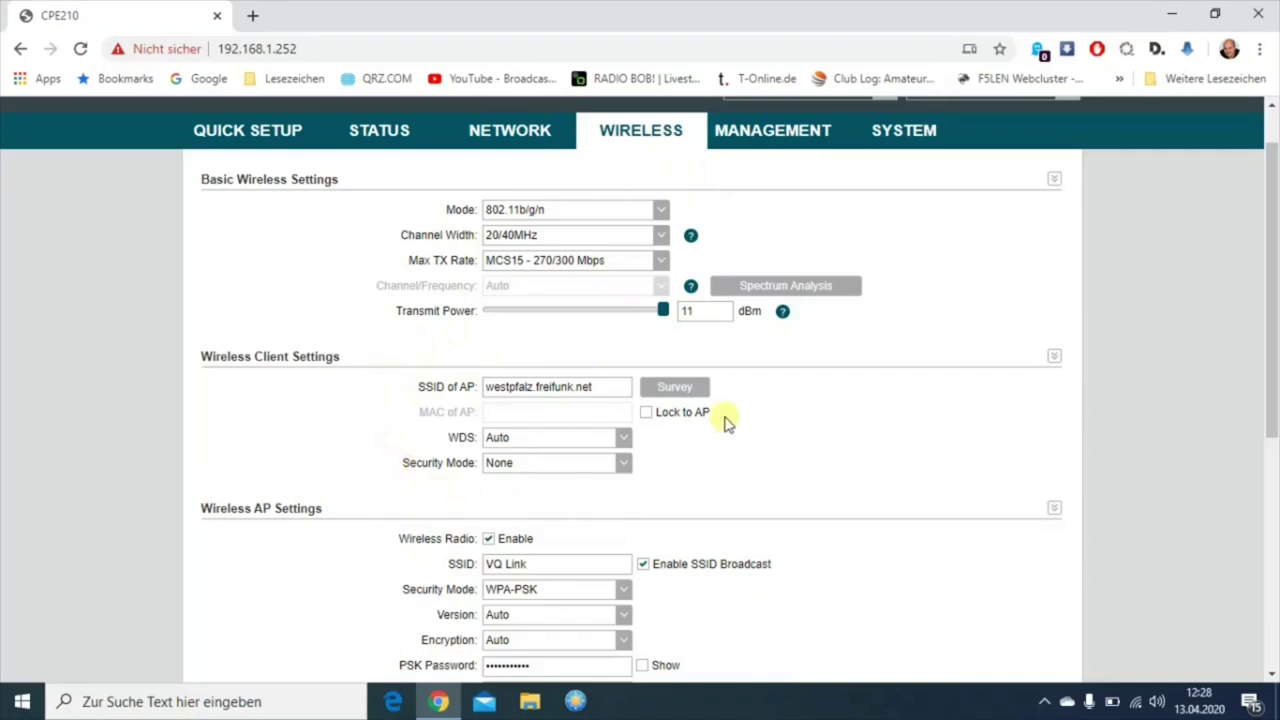
left_click(676, 388)
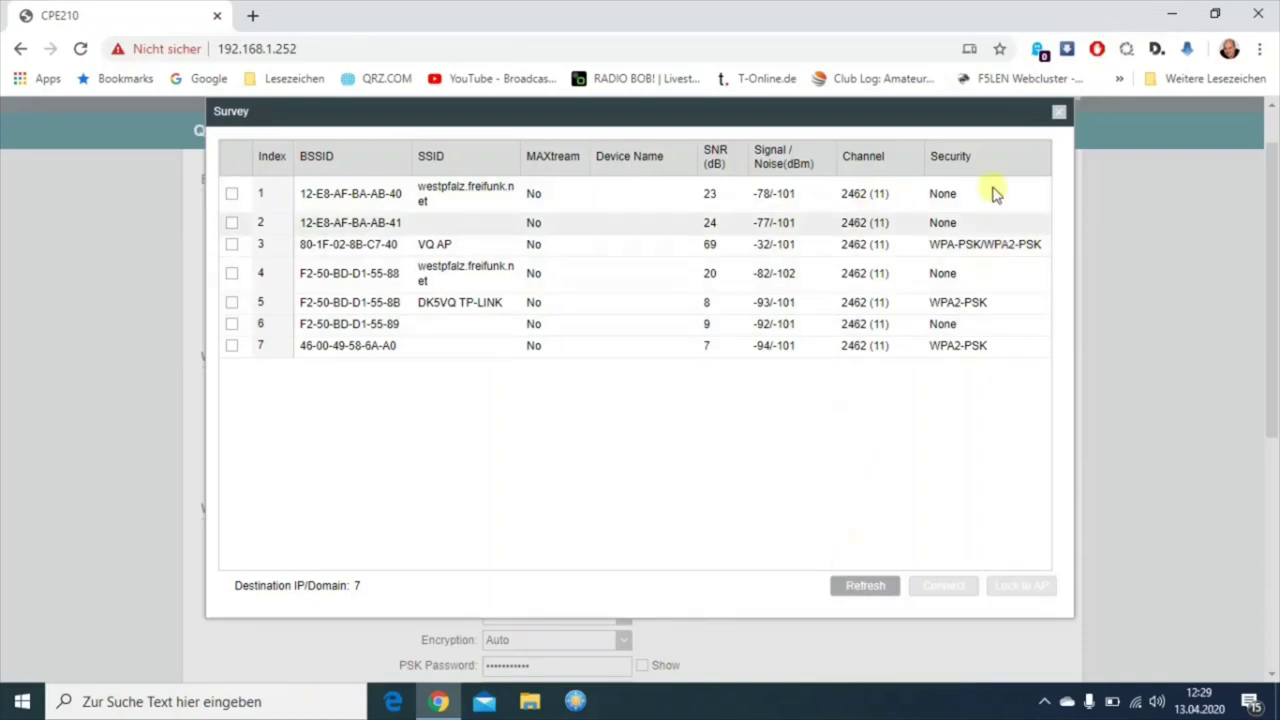
left_click(1058, 113)
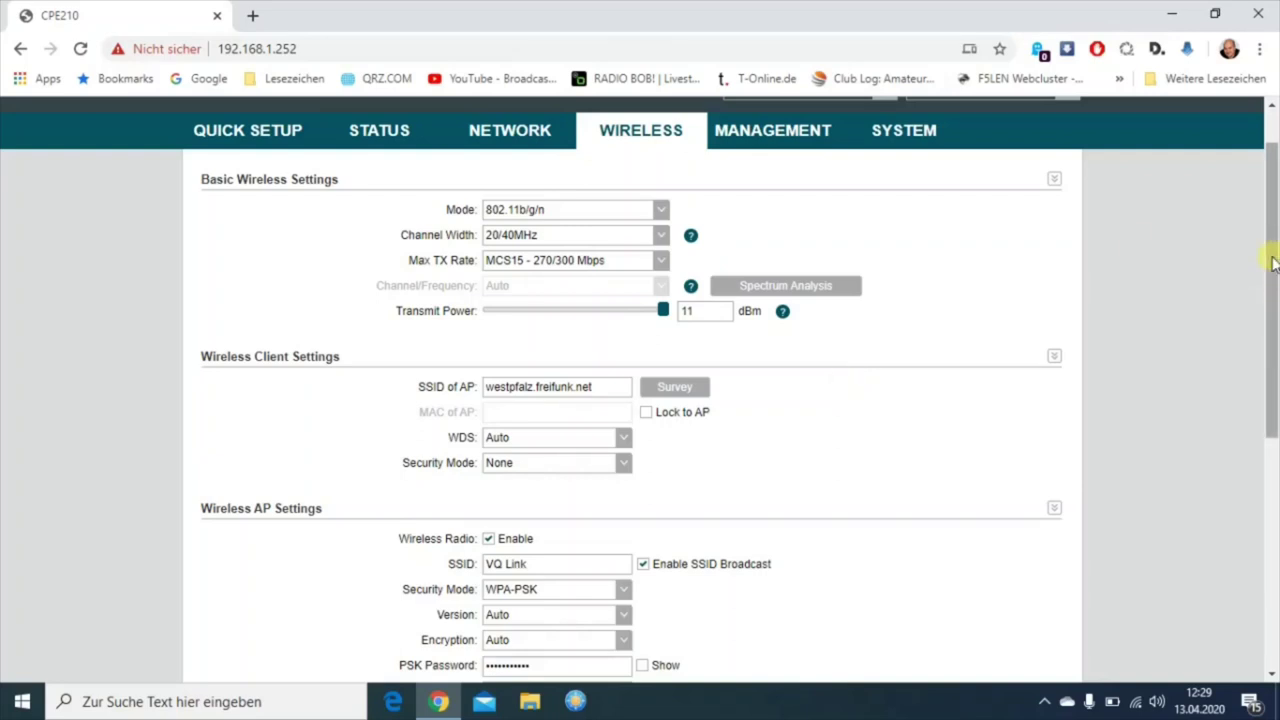
mouse_move(1271, 253)
left_mouse_down()
mouse_move(1253, 483)
mouse_move(1268, 230)
left_mouse_up()
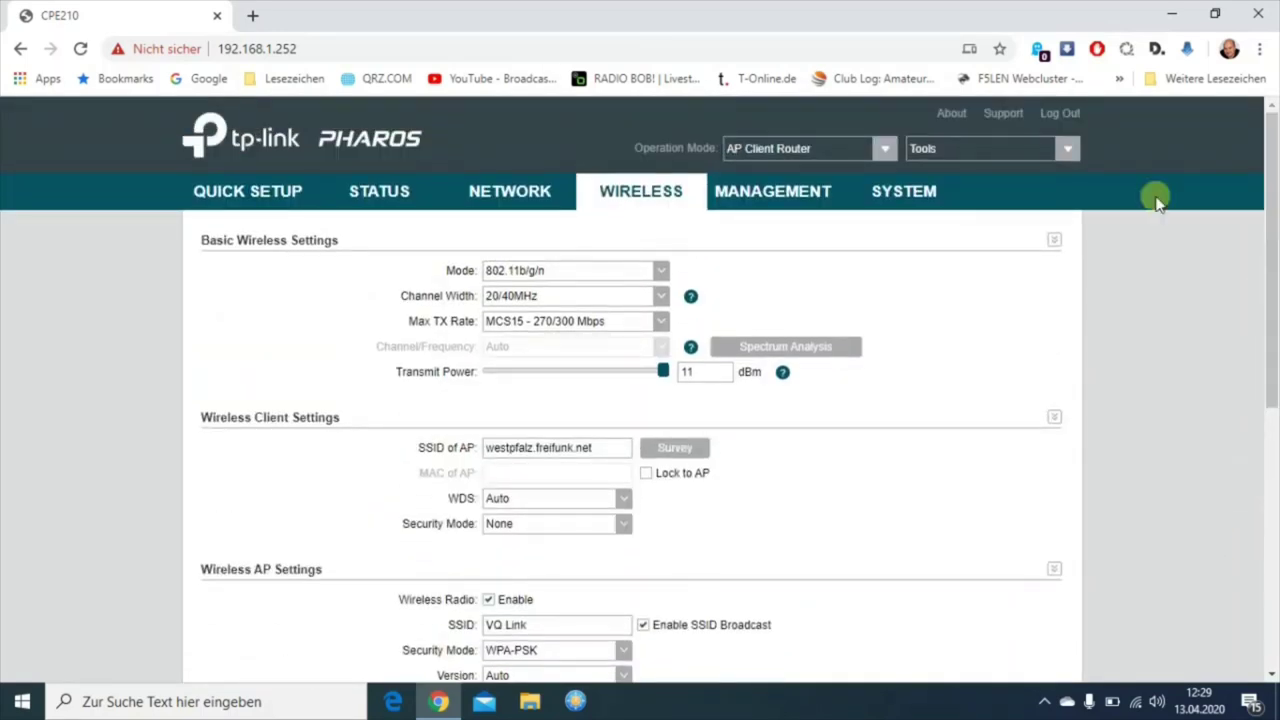
Step: Start a configuration Backup on the System page, cancel the Speichern unter dialog, and select the router's address
left_click(925, 208)
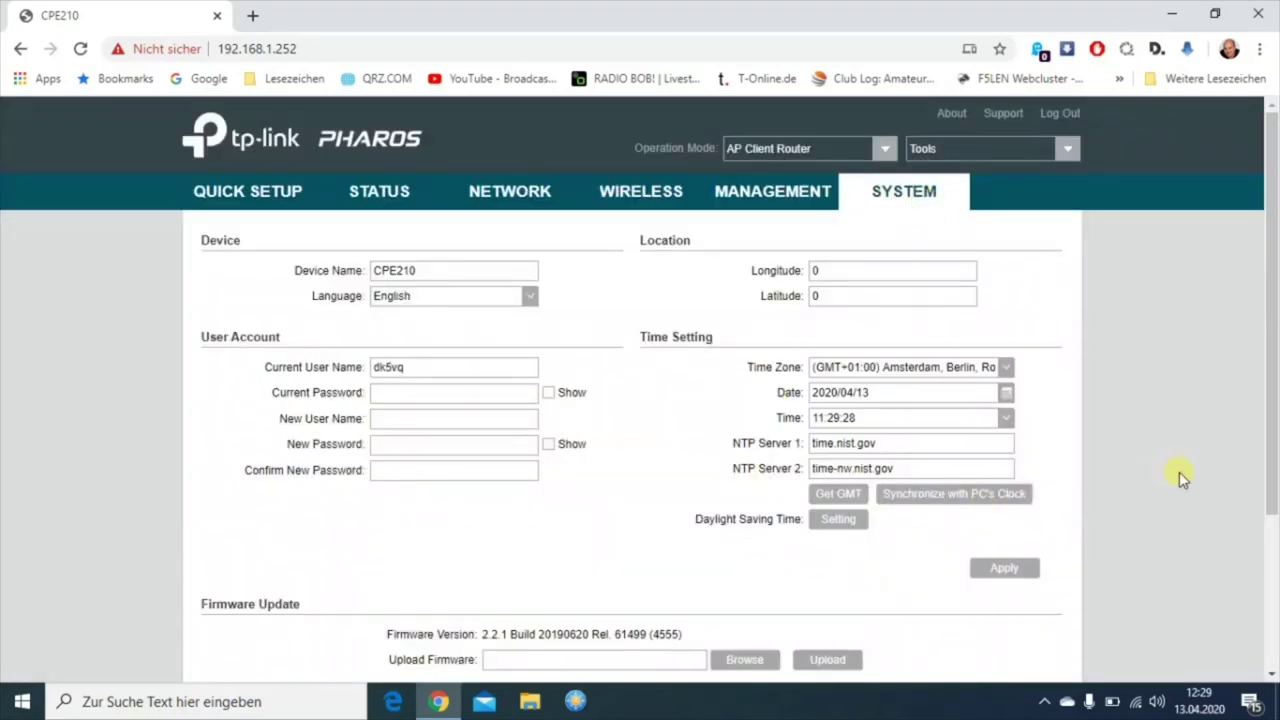
left_click_drag(1275, 245, 1271, 471)
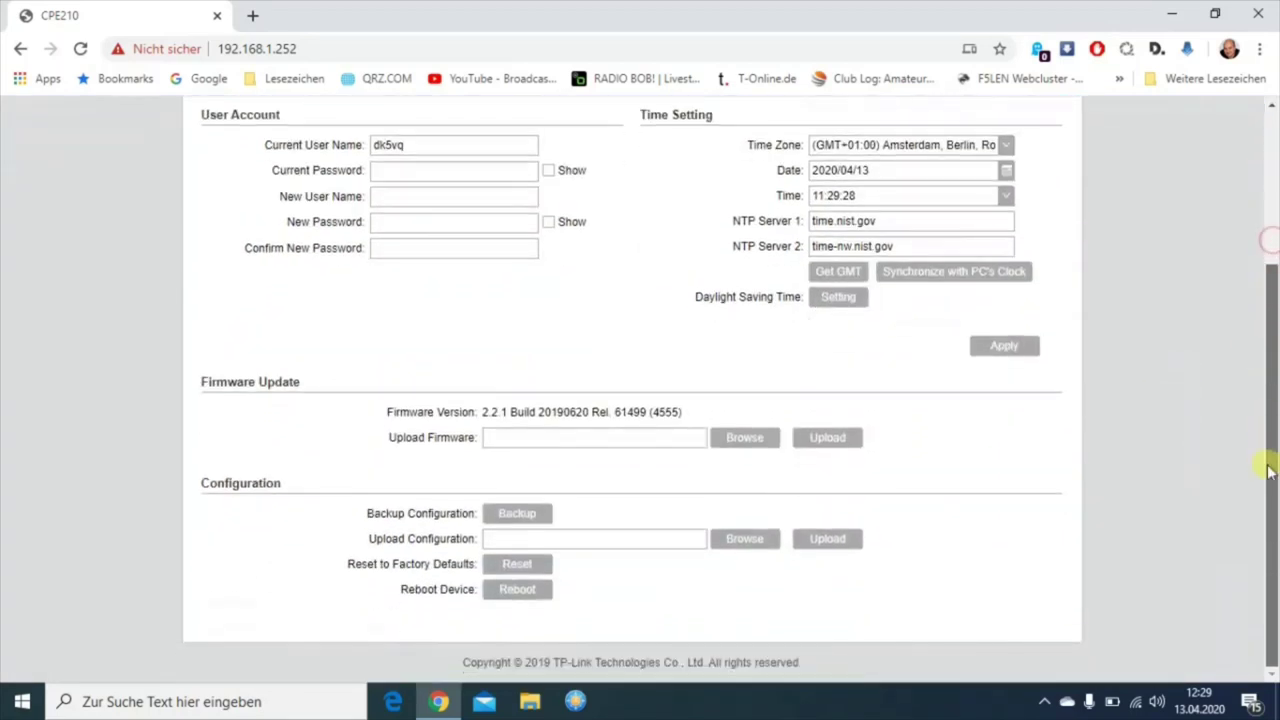
left_click(512, 516)
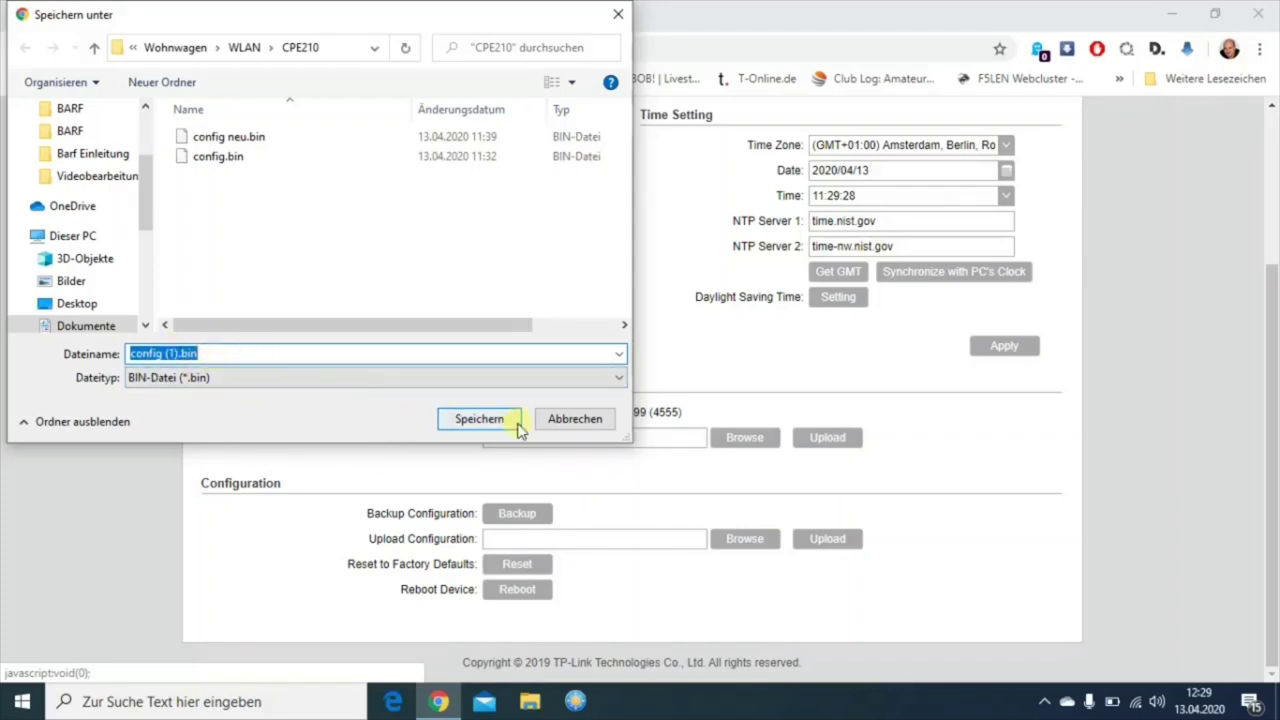
left_click(567, 424)
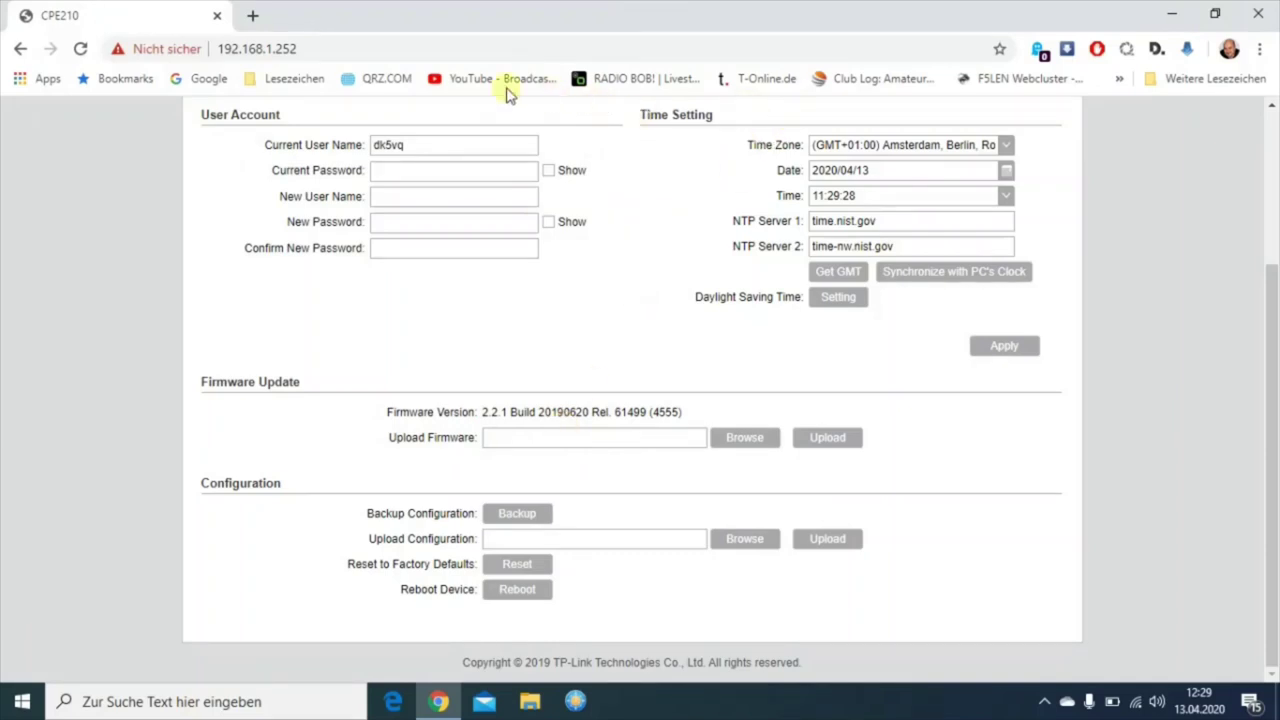
left_click(358, 46)
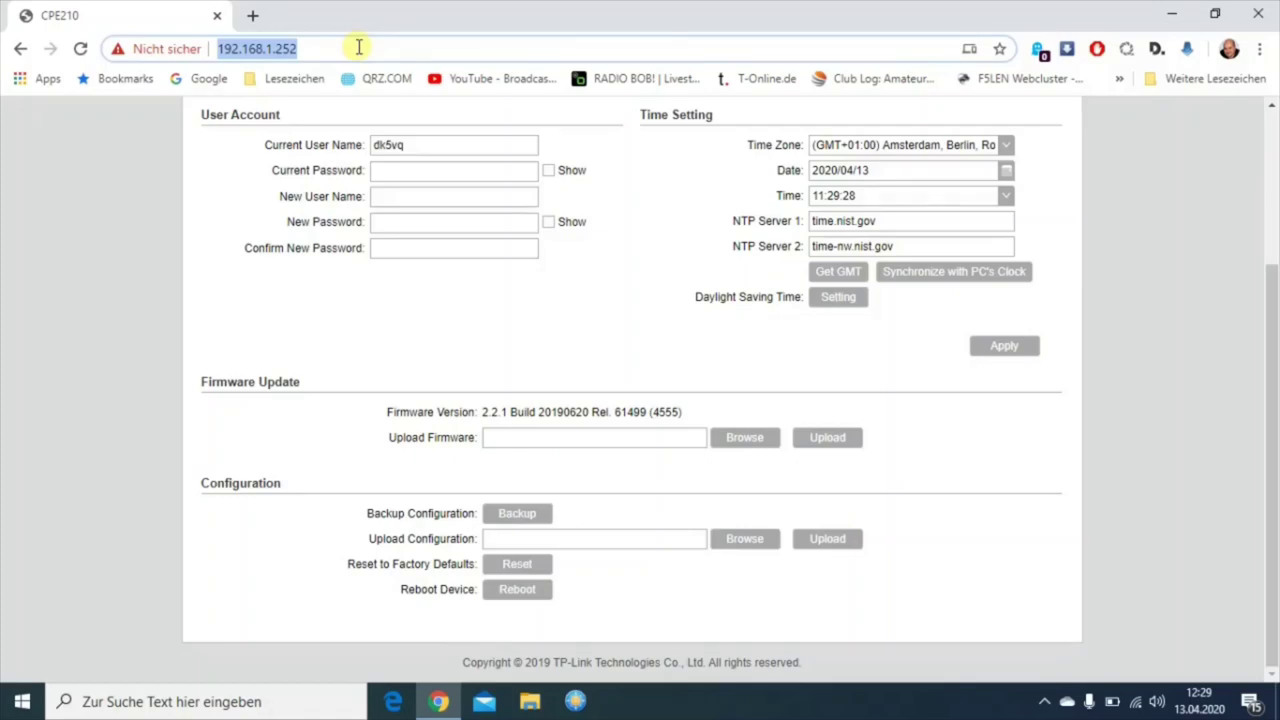
left_click(358, 46)
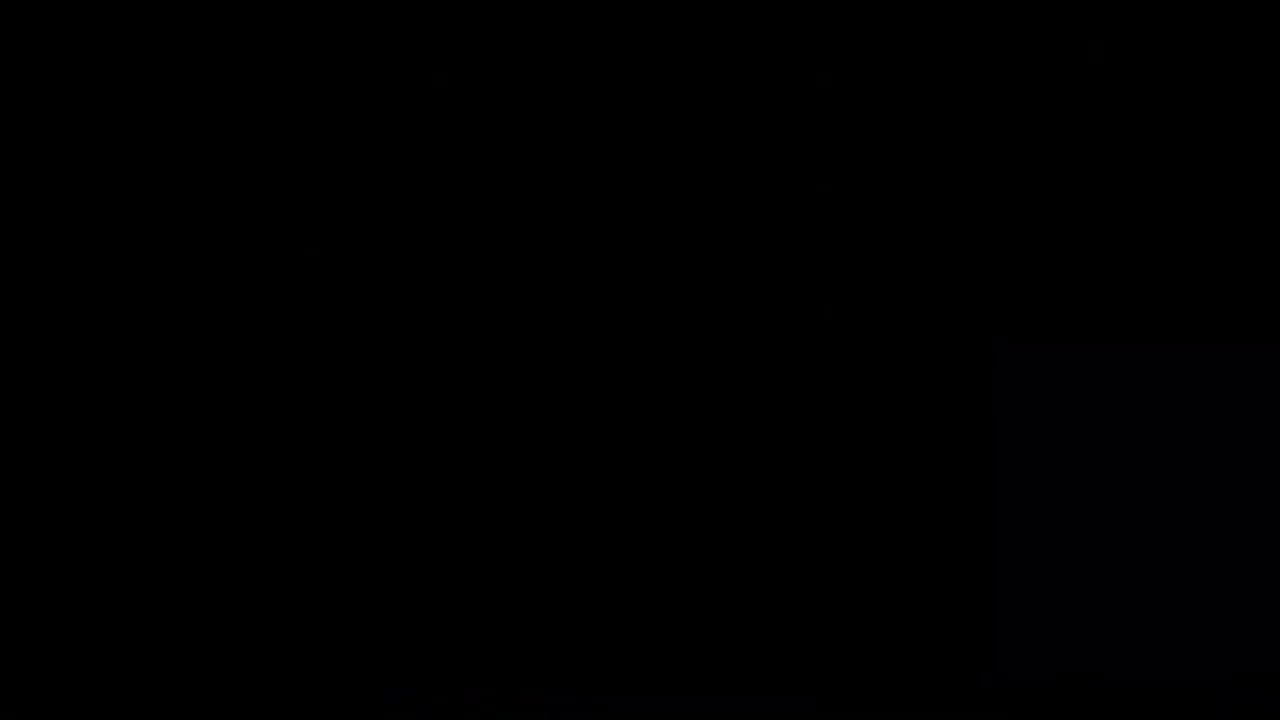